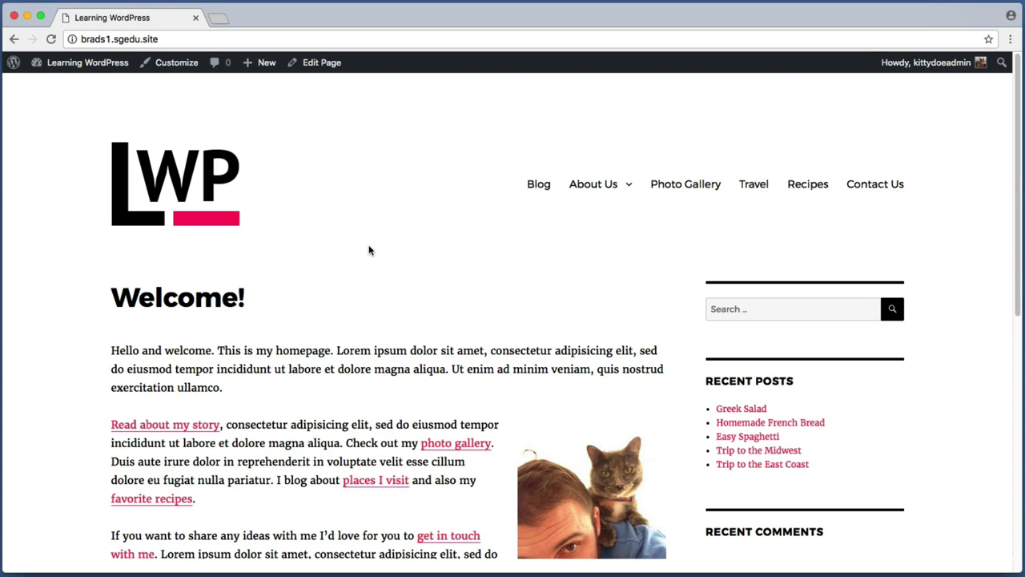
# - Open the Travel category page from the site menu
pyautogui.press('super+shift+4')
pyautogui.moveTo(728, 162); pyautogui.dragTo(780, 220)
pyautogui.click(763, 194)
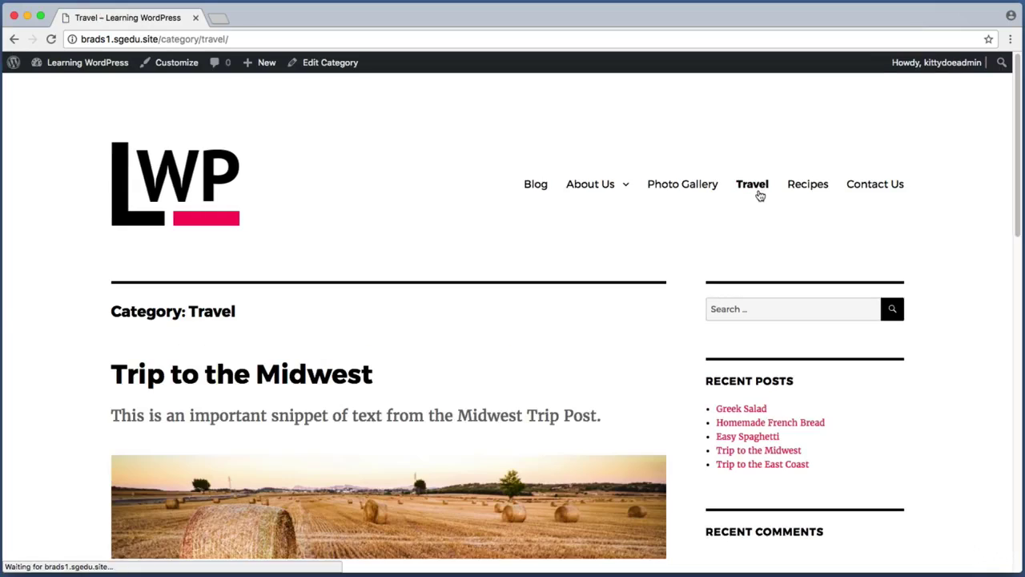
pyautogui.scroll(-1, 44, 258)
pyautogui.scroll(-3, 42, 253)
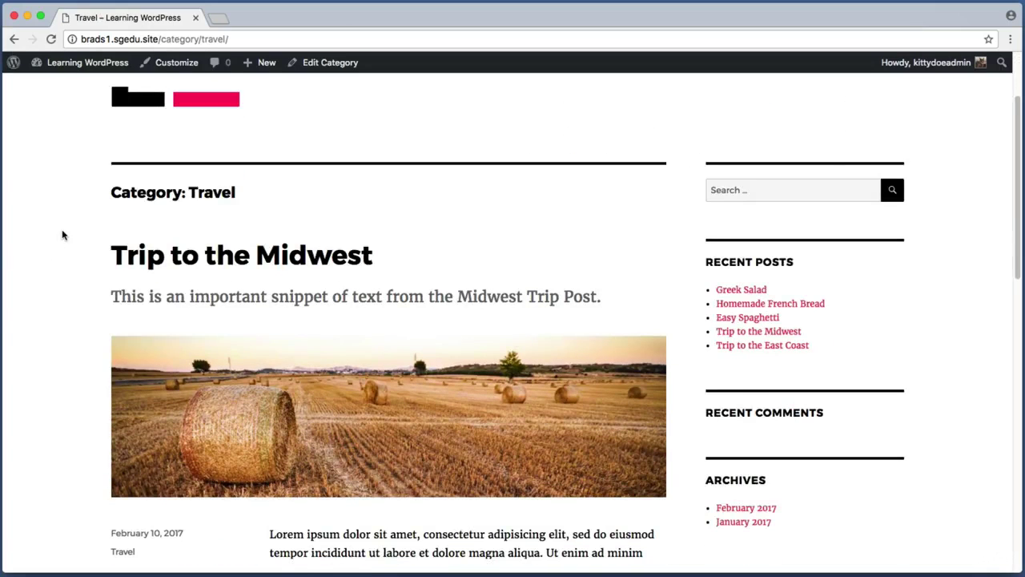
pyautogui.press('super+shift+4')
pyautogui.moveTo(72, 214); pyautogui.dragTo(528, 554)
# - Open the Trip to the Midwest post and scroll down to its Leave a Reply form
pyautogui.click(270, 256)
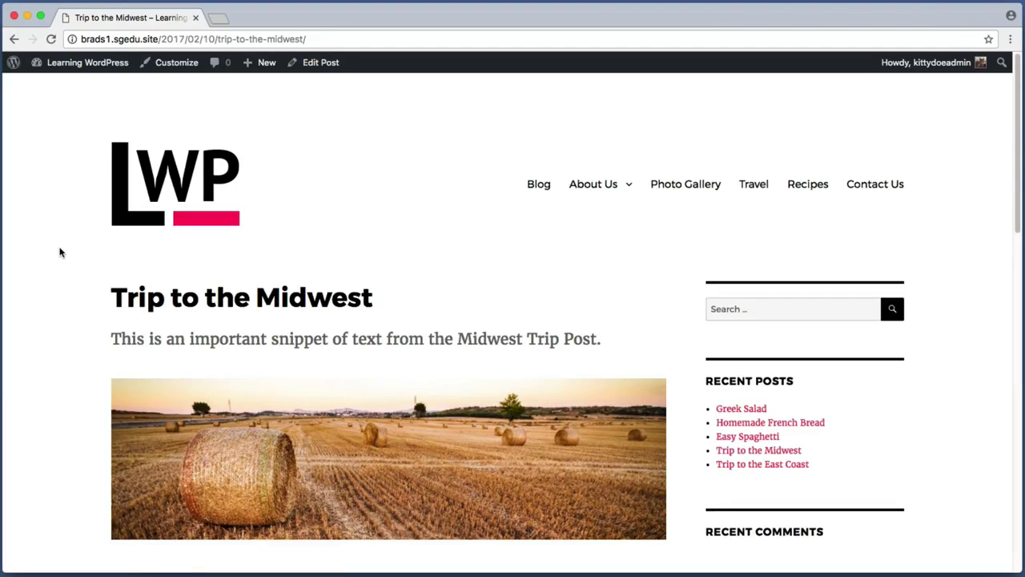
pyautogui.scroll(-4, 59, 252)
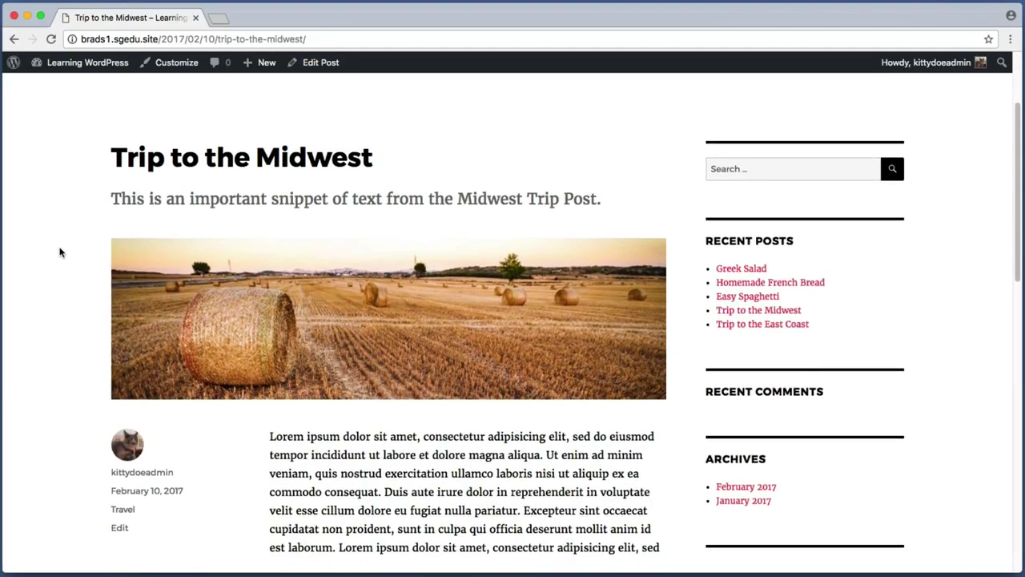
pyautogui.scroll(-5, 60, 252)
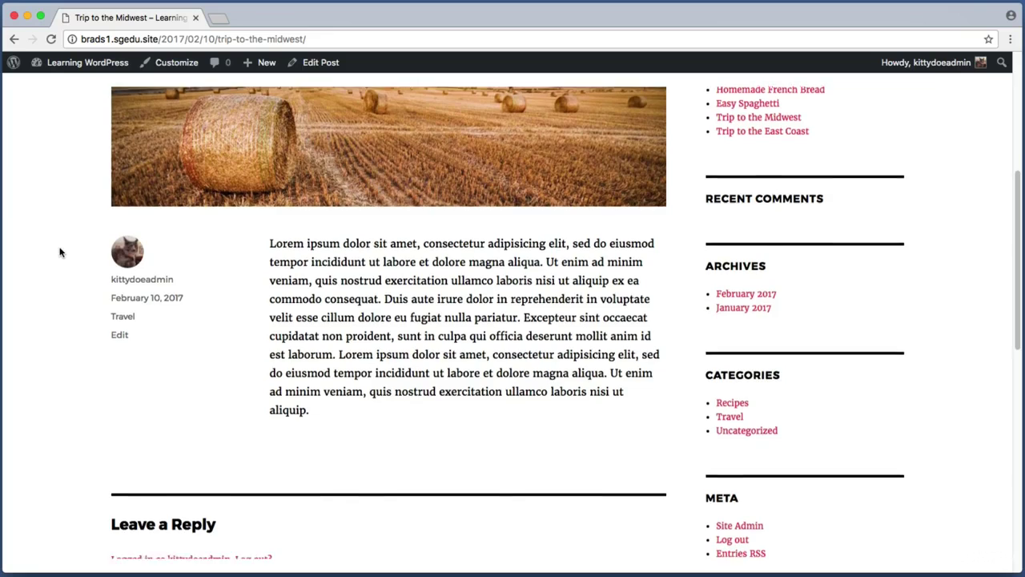
pyautogui.scroll(-6, 60, 253)
pyautogui.press('super+shift+4')
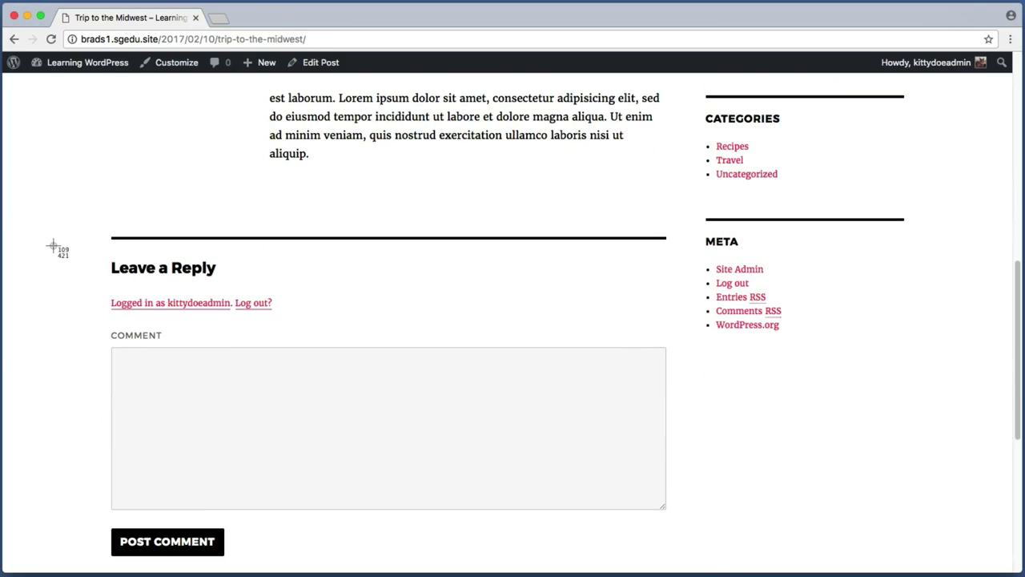
pyautogui.moveTo(57, 229)
pyautogui.mouseDown()
pyautogui.moveTo(669, 549)
pyautogui.moveTo(791, 572)
pyautogui.moveTo(734, 556)
pyautogui.moveTo(58, 229)
pyautogui.mouseUp()
pyautogui.moveTo(95, 319); pyautogui.dragTo(296, 435)
# - Submit the comment 'This is an amazing post. I love it.' with Post Comment
pyautogui.click(231, 369)
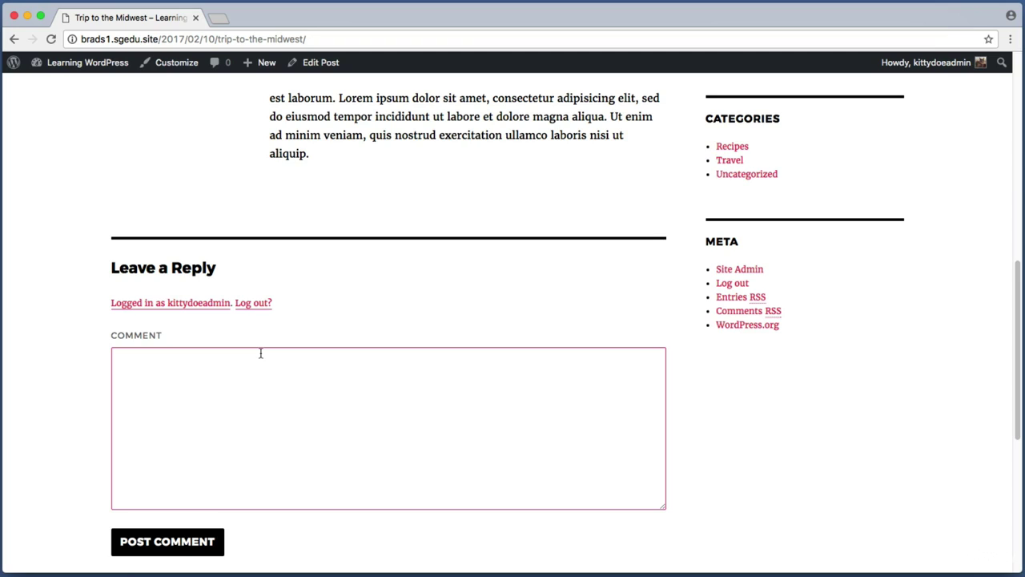
pyautogui.write('This is an amazing po')
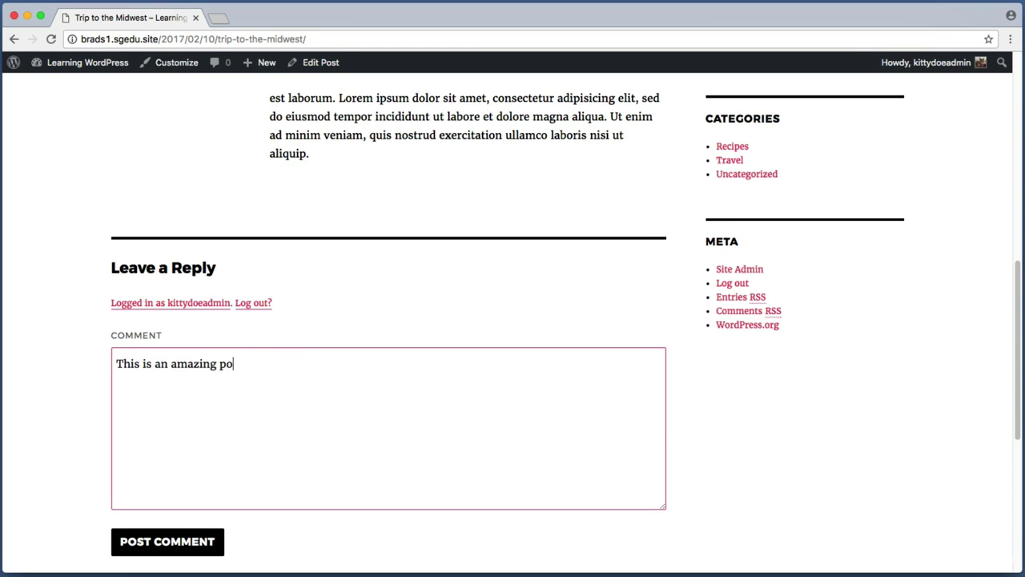
pyautogui.write('st. I love it.')
pyautogui.press('super+shift+4')
pyautogui.moveTo(96, 516); pyautogui.dragTo(256, 567)
pyautogui.click(187, 550)
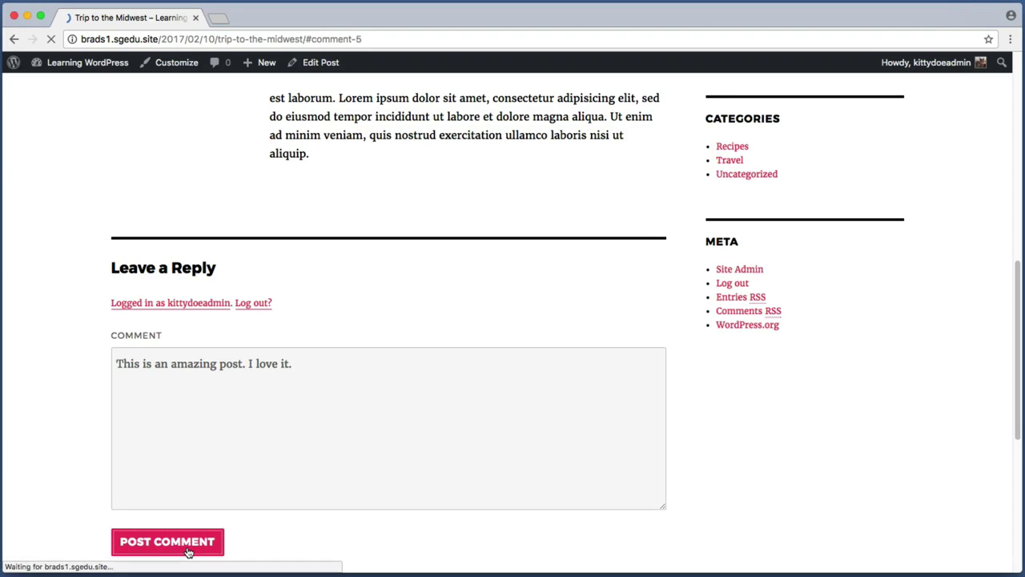
pyautogui.scroll(10, 61, 342)
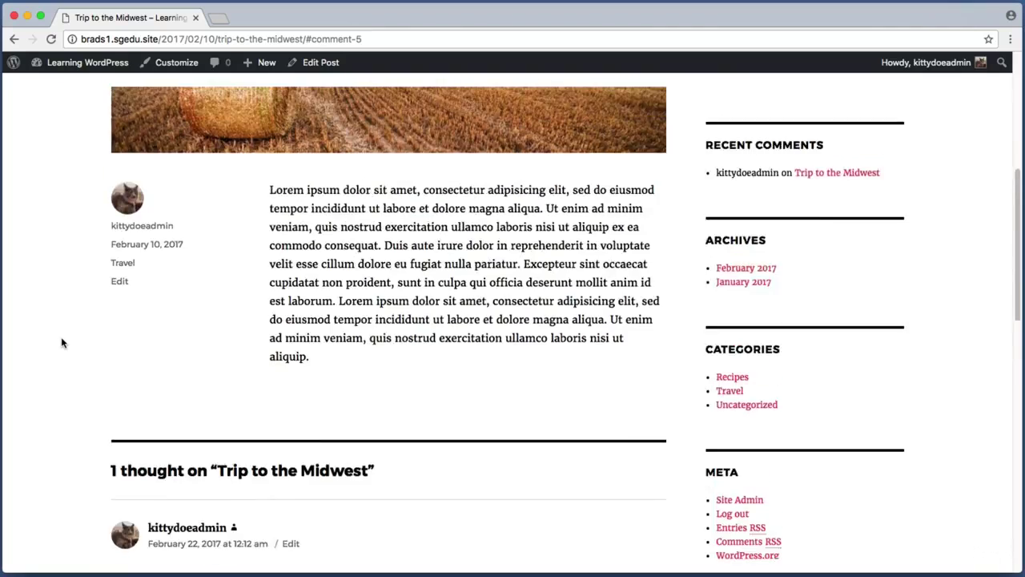
pyautogui.scroll(-3, 60, 342)
pyautogui.press('super+shift+4')
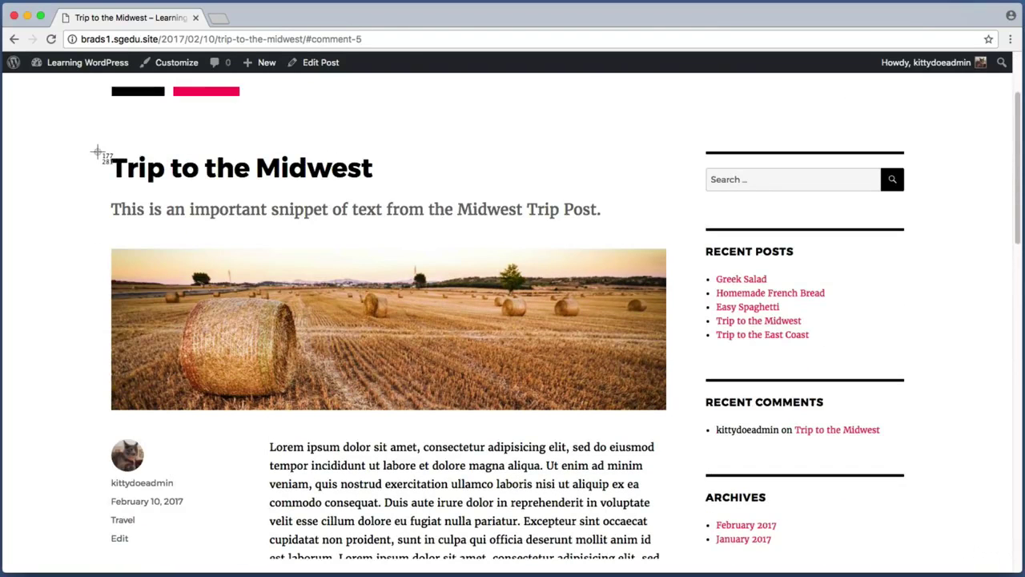
pyautogui.moveTo(93, 146); pyautogui.dragTo(617, 232)
pyautogui.scroll(2, 53, 279)
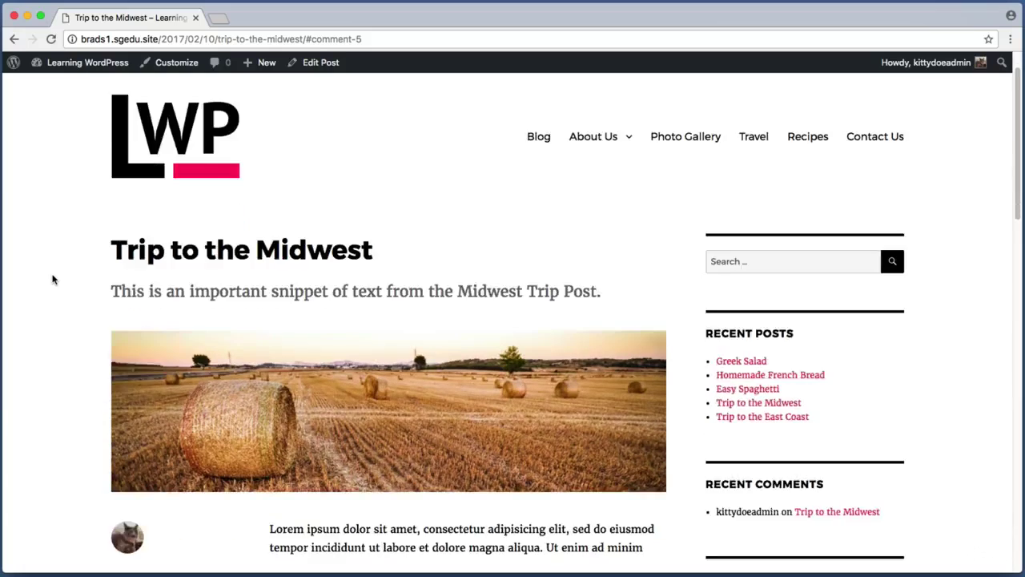
pyautogui.scroll(-6, 53, 280)
pyautogui.scroll(-5, 53, 280)
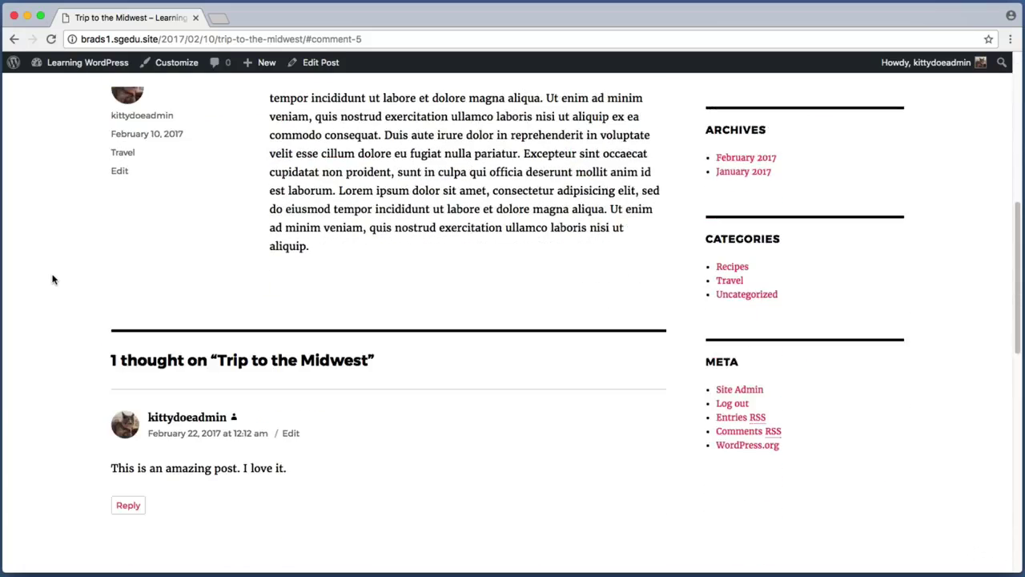
pyautogui.scroll(-1, 53, 279)
pyautogui.press('super+shift+4')
pyautogui.moveTo(73, 362); pyautogui.dragTo(437, 465)
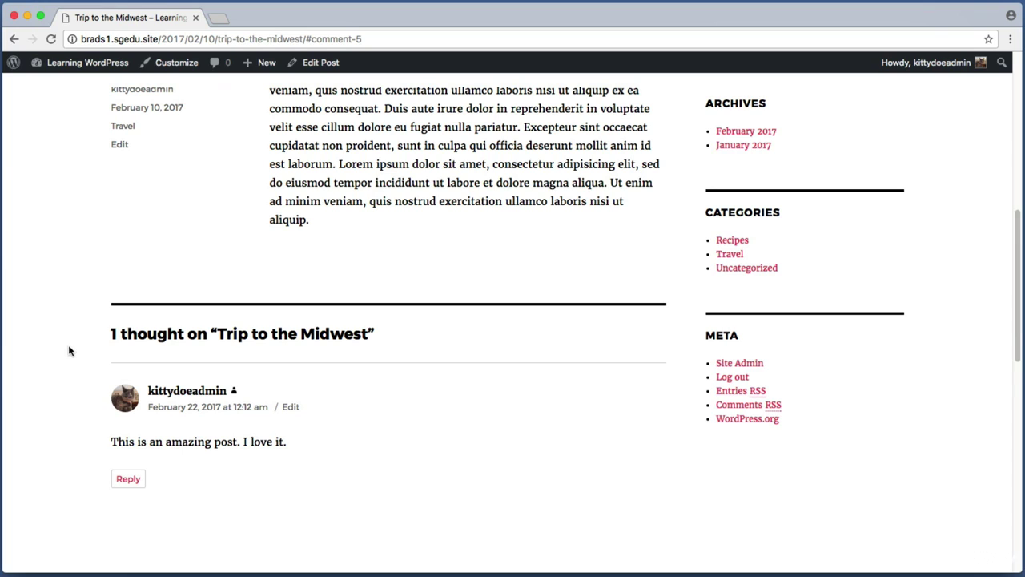
pyautogui.press('super+shift+4')
pyautogui.moveTo(79, 370); pyautogui.dragTo(371, 462)
# - Bring the visitor's Firefox window to the front and nudge it into place
pyautogui.click(446, 572)
pyautogui.moveTo(531, 82)
pyautogui.mouseDown()
pyautogui.moveTo(510, 57)
pyautogui.moveTo(508, 68)
pyautogui.moveTo(534, 76)
pyautogui.mouseUp()
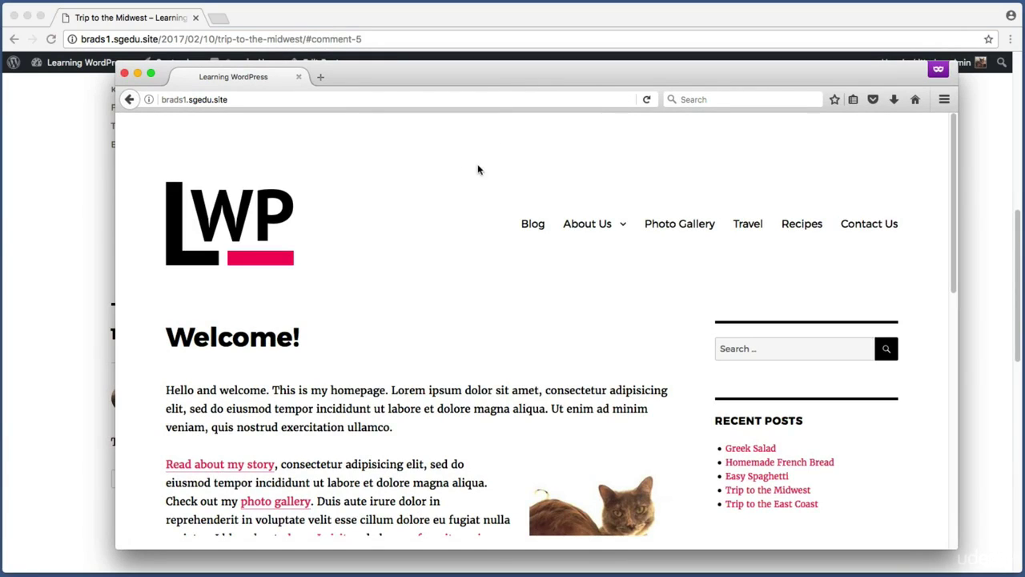
pyautogui.press('super+shift+4')
pyautogui.moveTo(122, 112); pyautogui.dragTo(948, 141)
# - Open the Travel category page as a logged-out visitor
pyautogui.press('super+shift+4')
pyautogui.moveTo(709, 192); pyautogui.dragTo(783, 275)
pyautogui.click(755, 233)
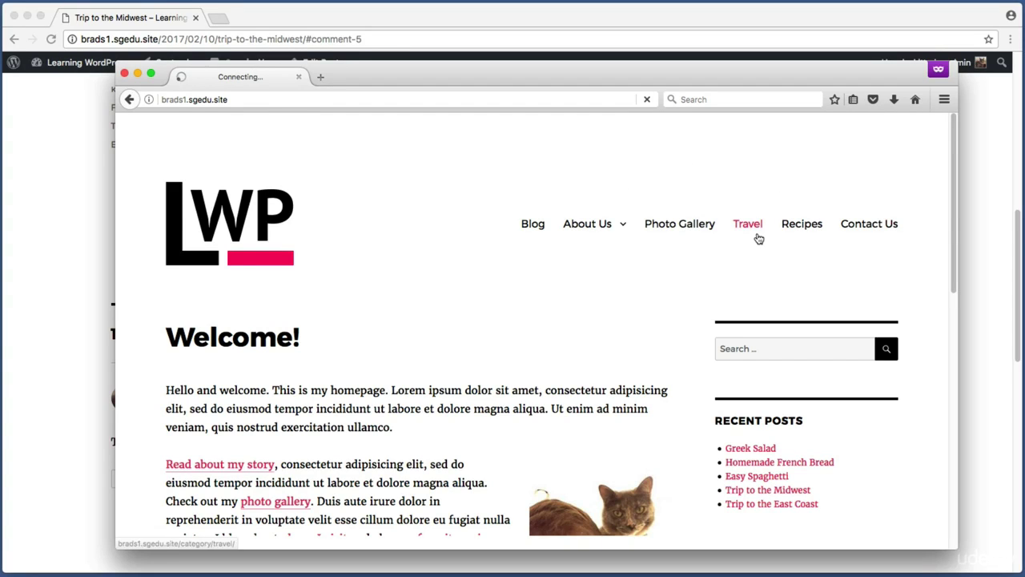
pyautogui.scroll(-5, 154, 227)
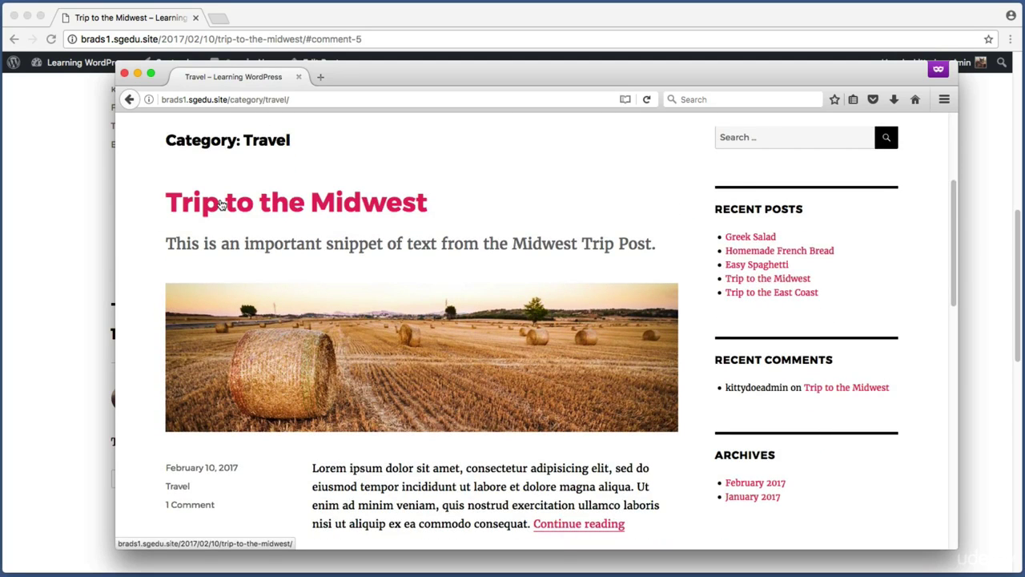
# - Open Trip to the Midwest and scroll down to its Leave a Reply form
pyautogui.click(227, 208)
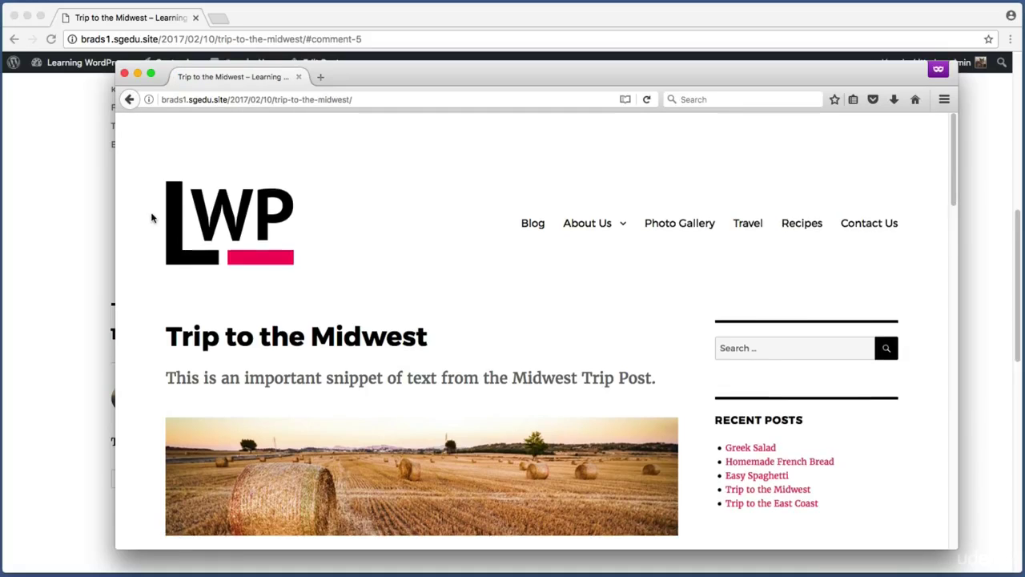
pyautogui.scroll(-10, 153, 217)
pyautogui.scroll(-3, 152, 217)
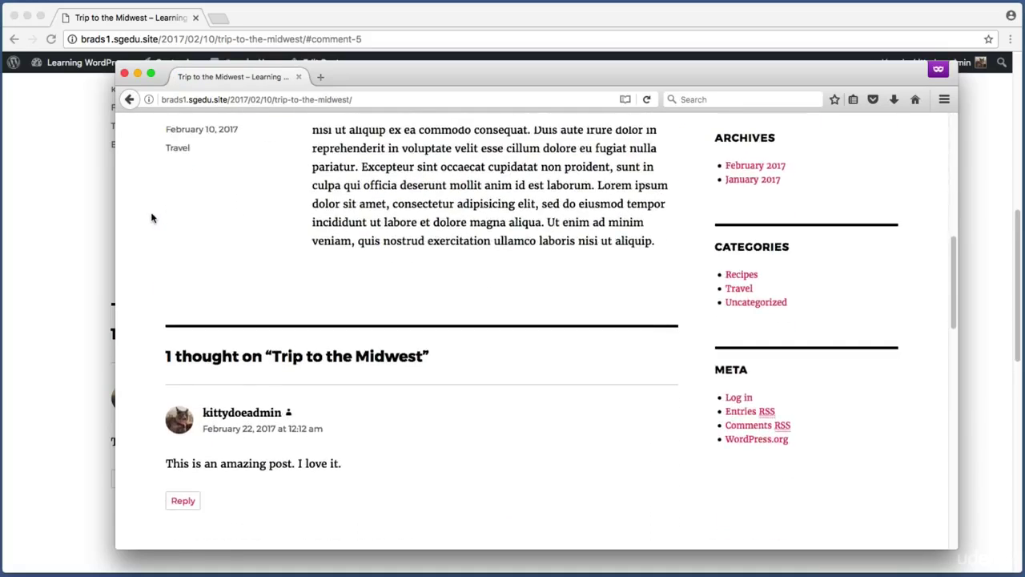
pyautogui.press('super+shift+4')
pyautogui.moveTo(141, 283); pyautogui.dragTo(406, 383)
pyautogui.scroll(-8, 385, 376)
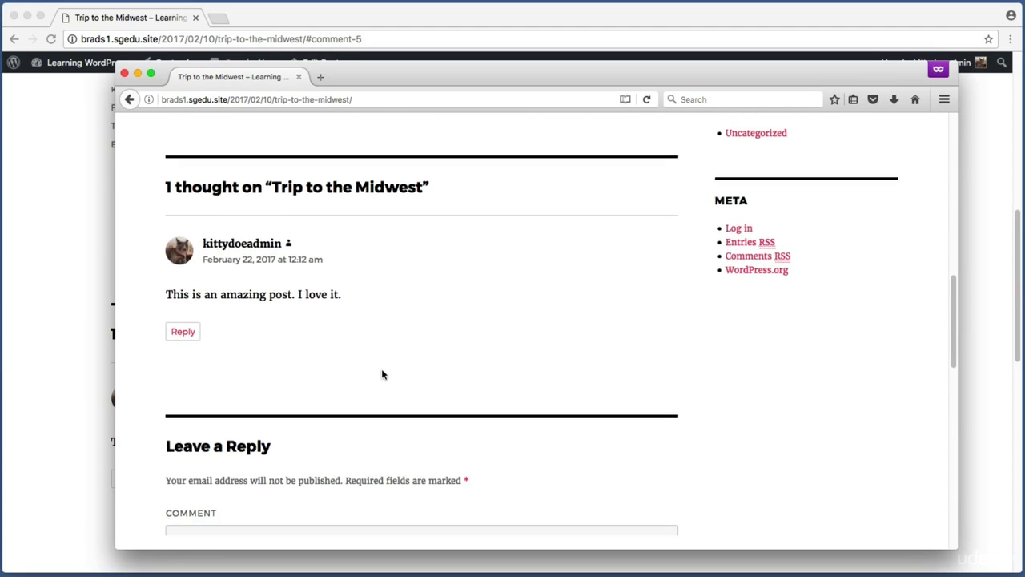
pyautogui.scroll(1, 378, 359)
pyautogui.press('super+shift+4')
pyautogui.moveTo(149, 138); pyautogui.dragTo(692, 521)
# - Enter 'The sky is blue, and this post is excellent. Thank you for writing it.' as the comment
pyautogui.click(364, 265)
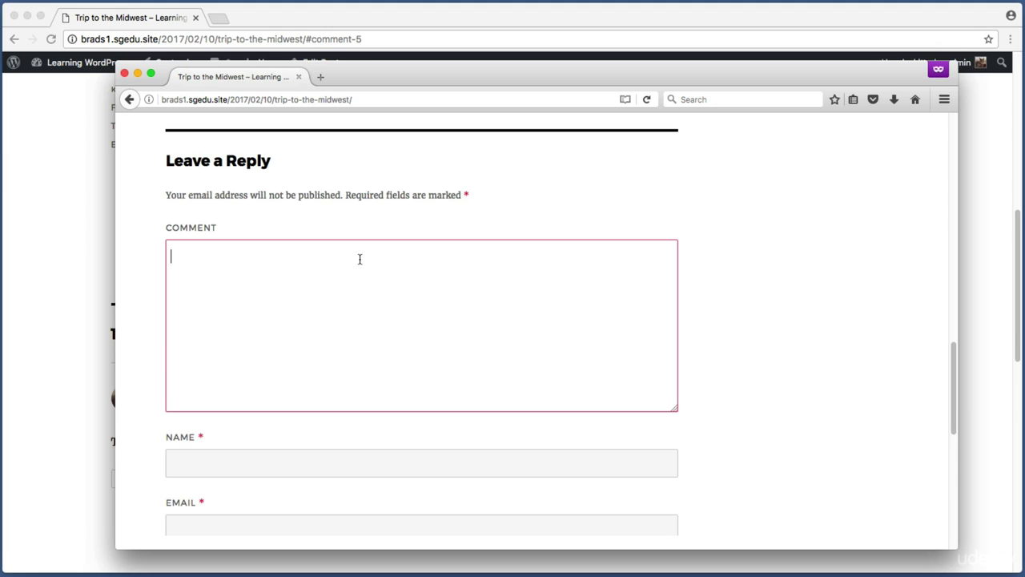
pyautogui.write('The sky is blue, and this p')
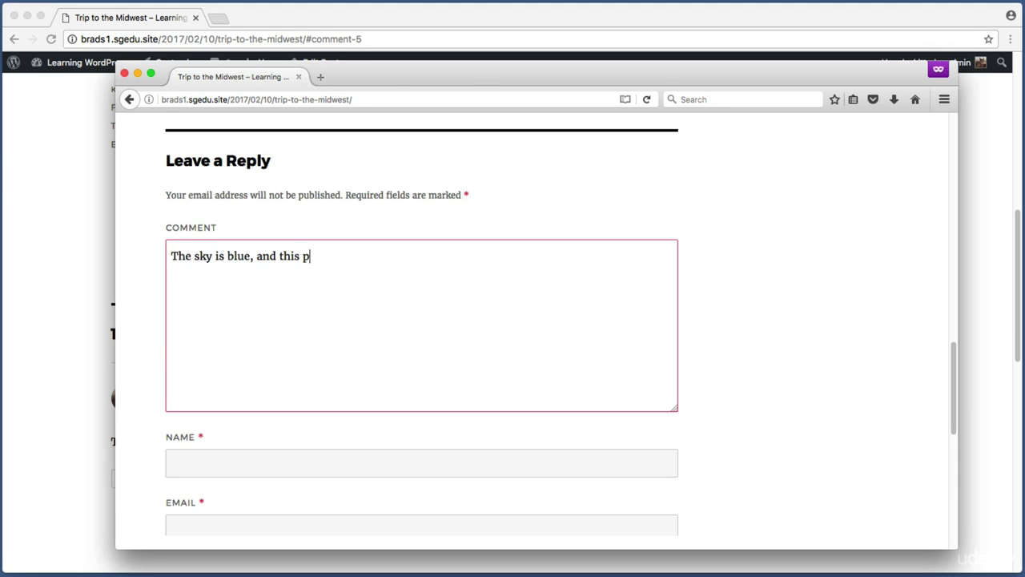
pyautogui.write('ost is excellent')
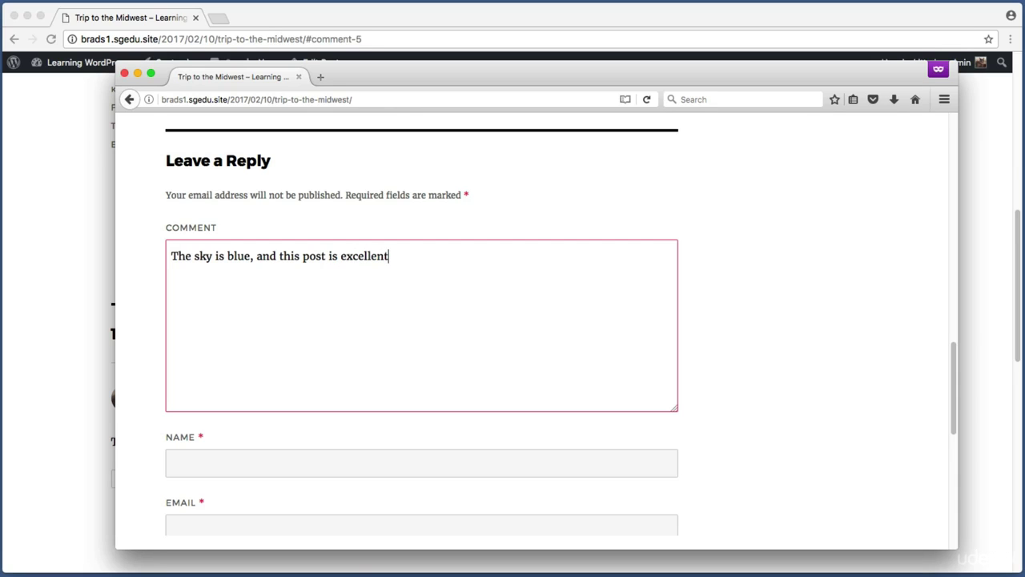
pyautogui.write('. Thank you for writing it.')
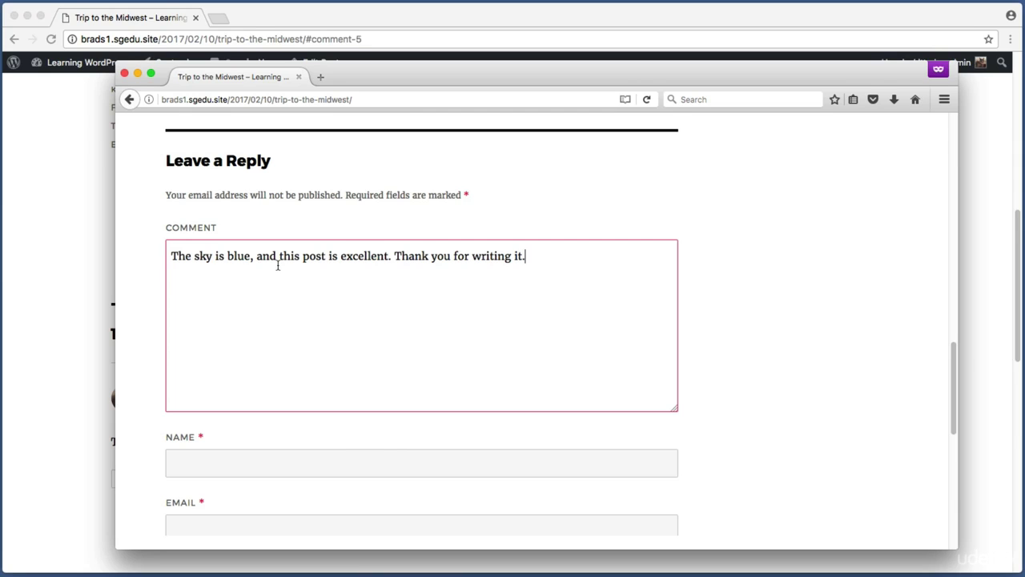
pyautogui.scroll(-3, 184, 268)
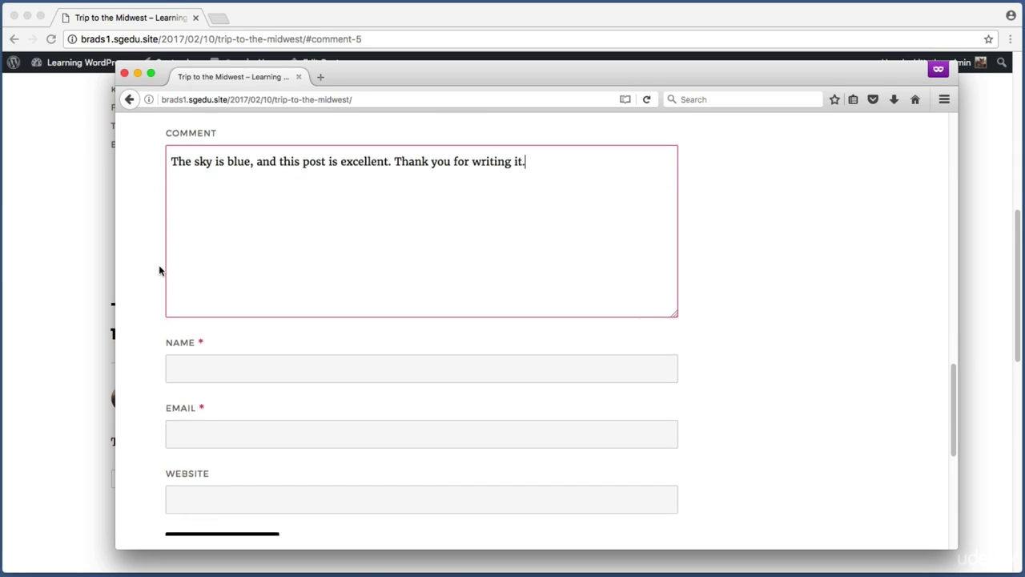
pyautogui.press('super+shift+4')
pyautogui.moveTo(144, 290); pyautogui.dragTo(704, 484)
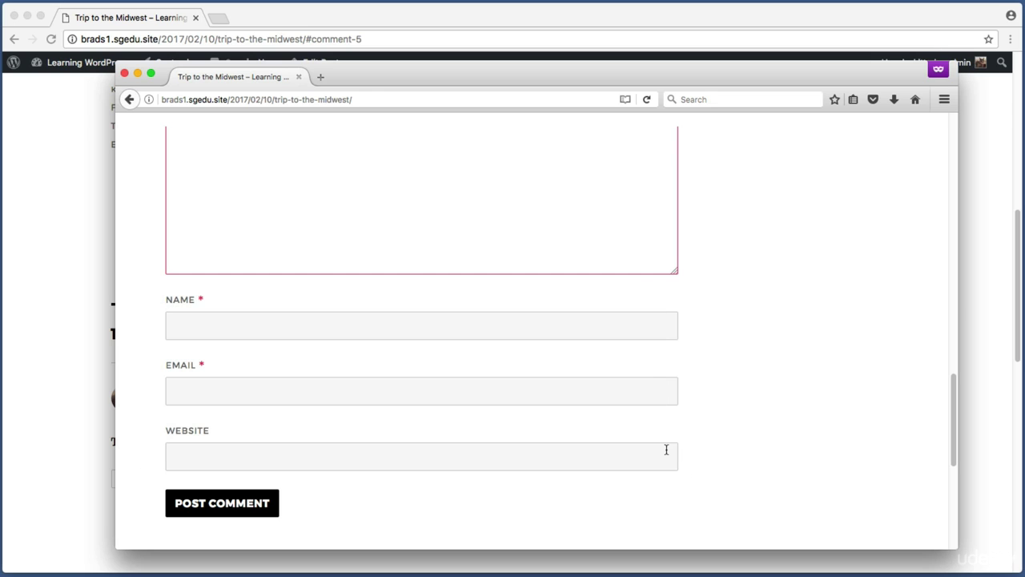
# - Fill in the commenter's name and e-mail address
pyautogui.click(274, 321)
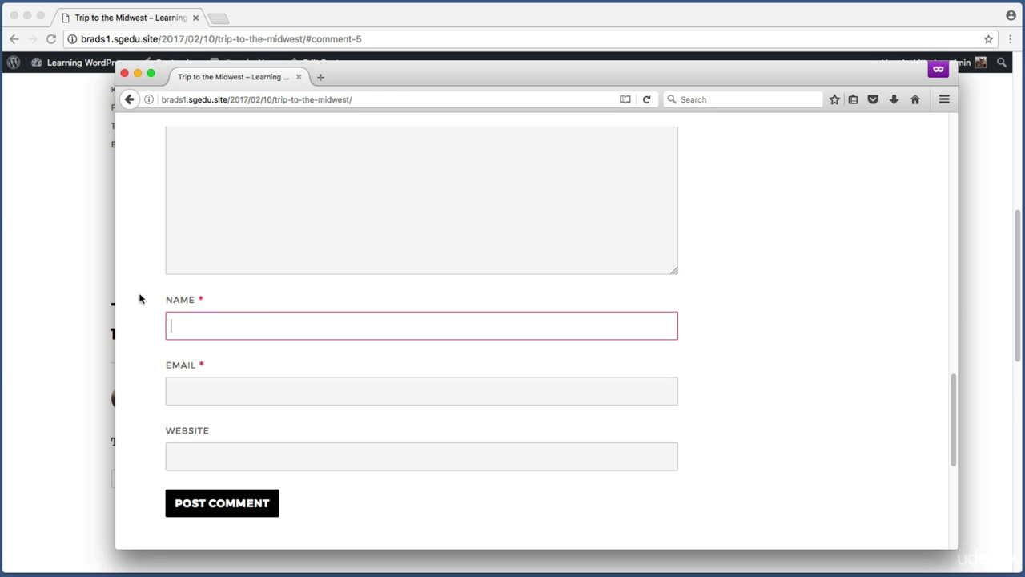
pyautogui.write('John Doe')
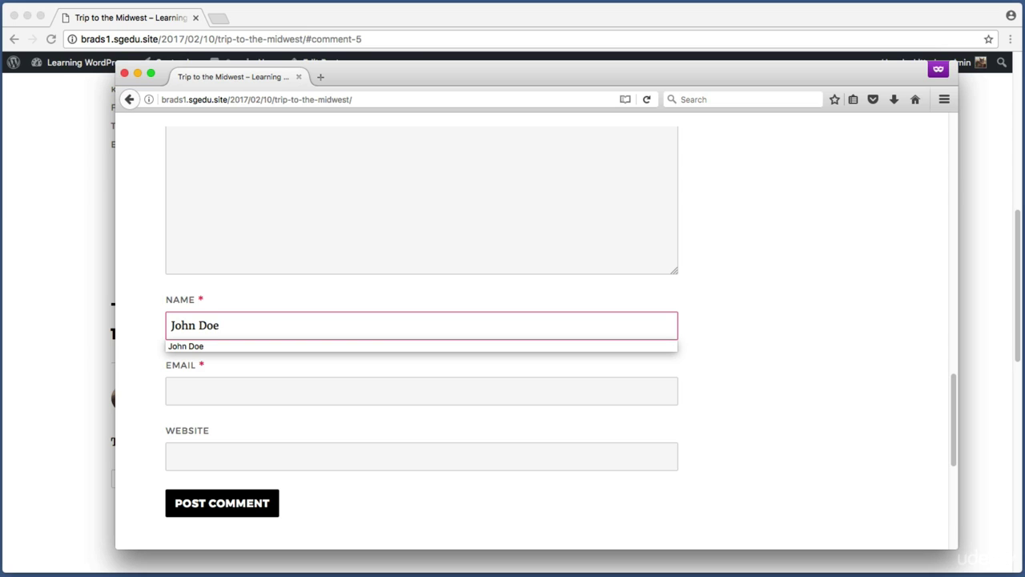
pyautogui.click(274, 332)
pyautogui.click(282, 388)
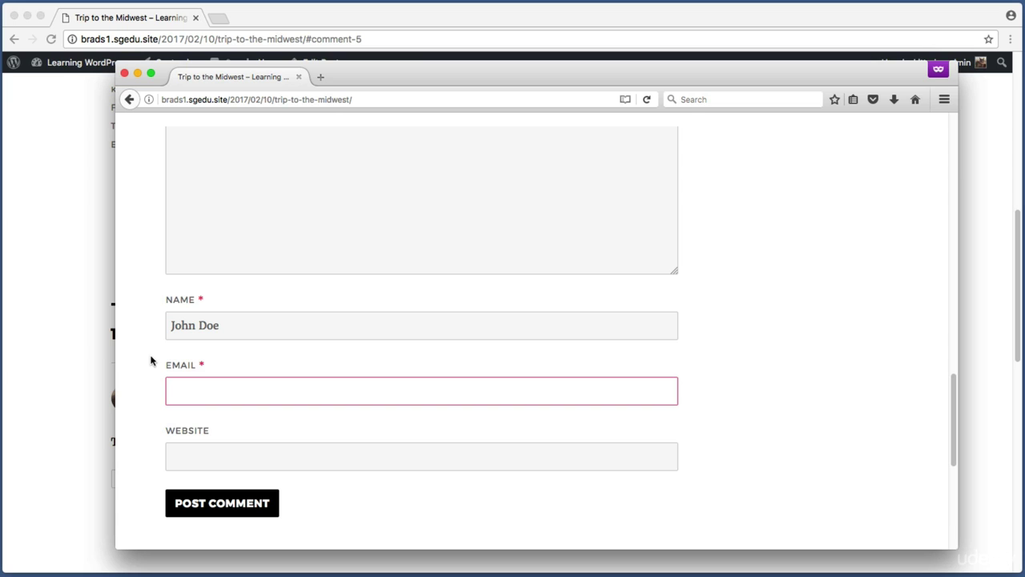
pyautogui.write('john')
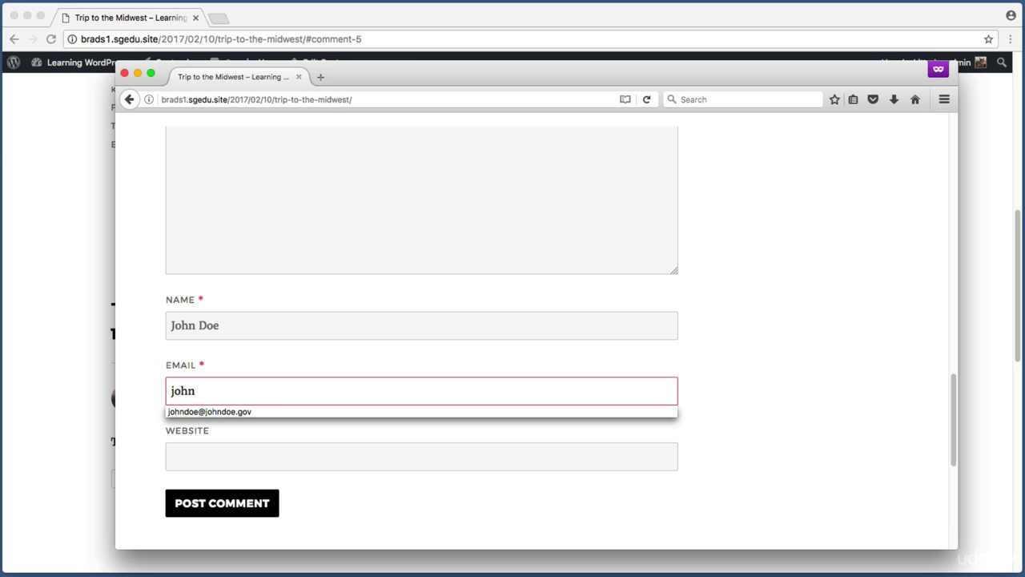
pyautogui.write('doe@johndoe.')
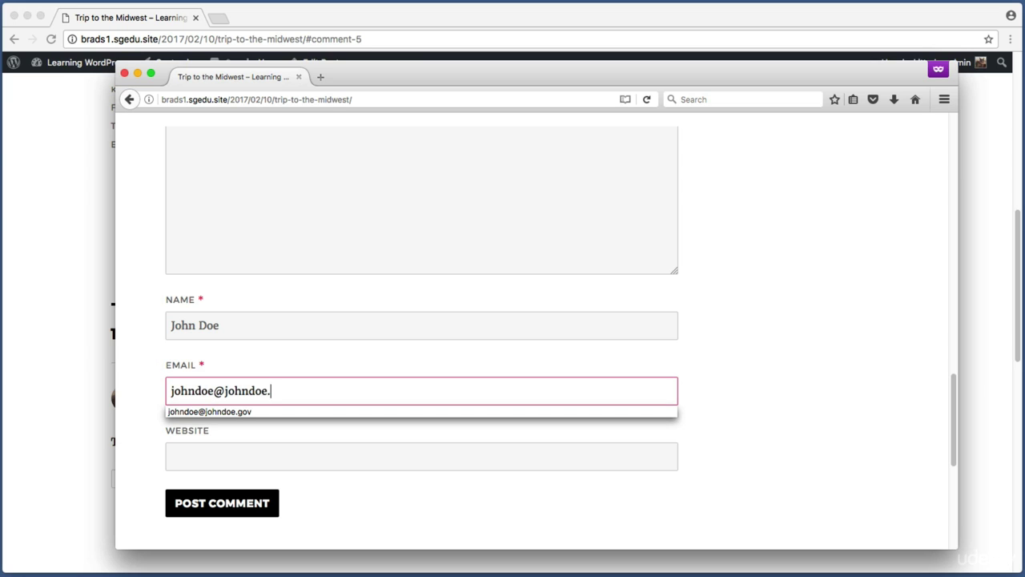
pyautogui.write('gov')
pyautogui.press('super+shift+4')
pyautogui.moveTo(144, 414); pyautogui.dragTo(316, 489)
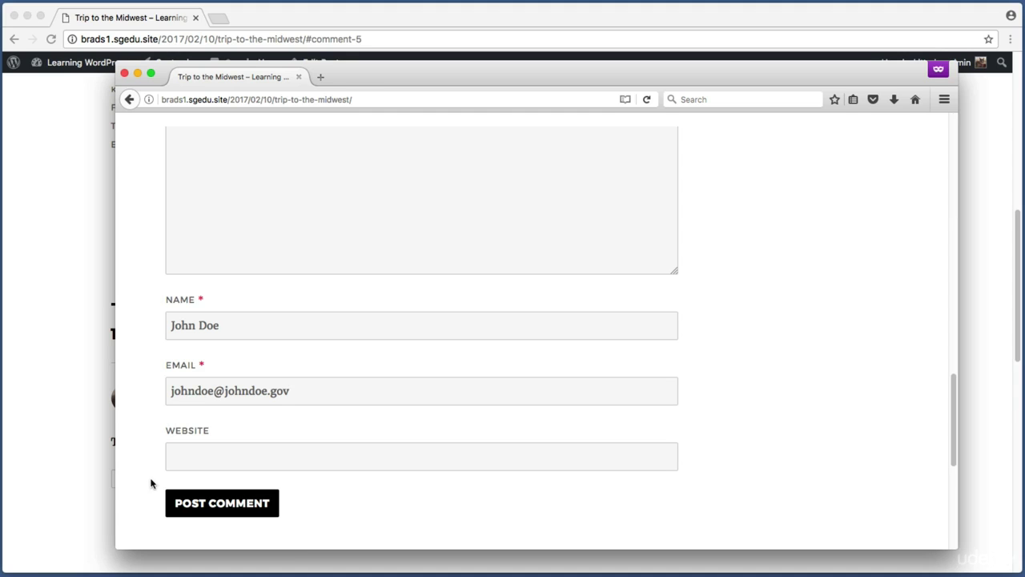
# - Post the visitor comment and check it shows as awaiting moderation
pyautogui.press('super+shift+4')
pyautogui.moveTo(149, 479); pyautogui.dragTo(304, 531)
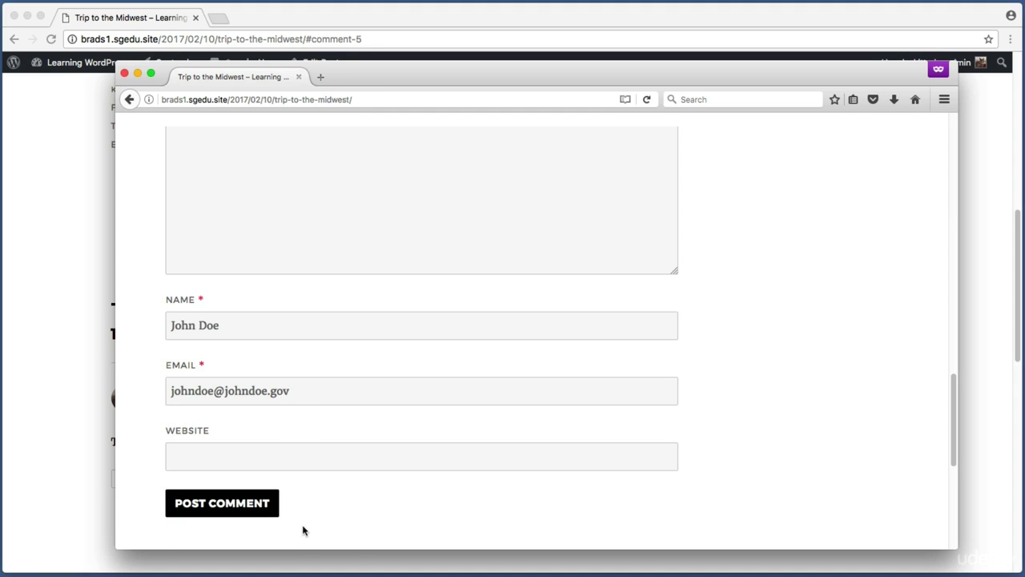
pyautogui.click(225, 506)
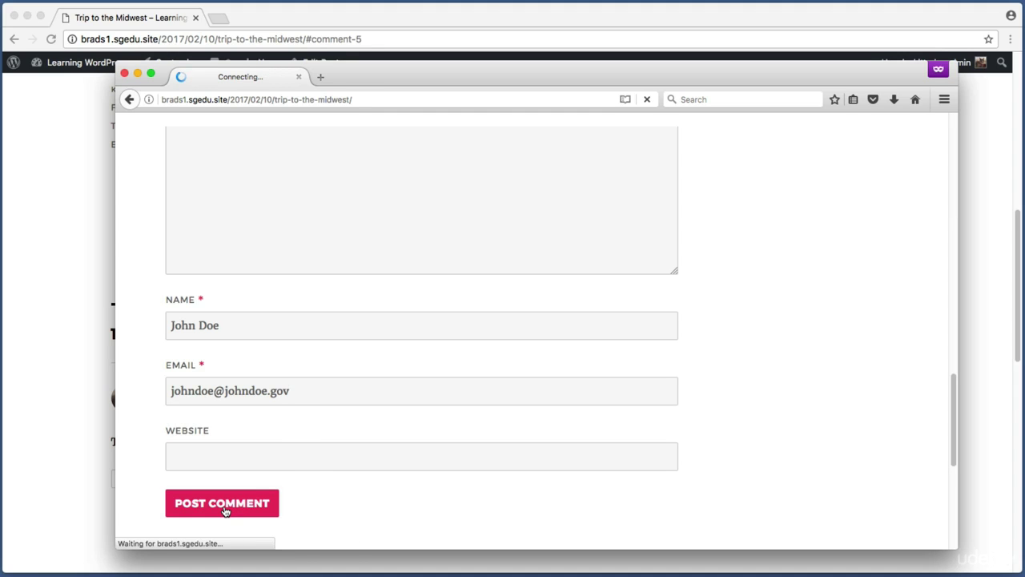
pyautogui.press('super+shift+4')
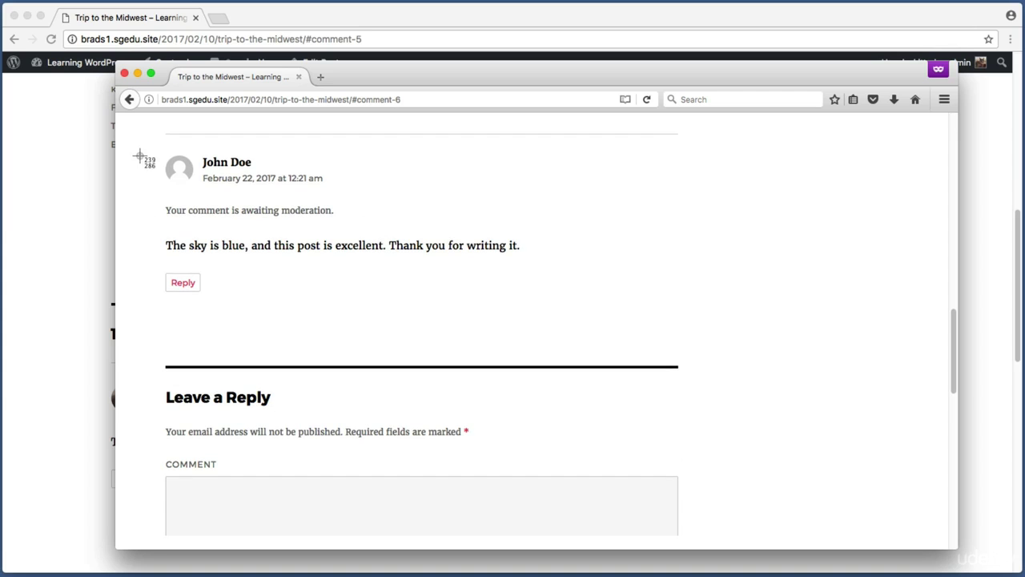
pyautogui.moveTo(140, 130); pyautogui.dragTo(708, 286)
pyautogui.press('super+shift+4')
pyautogui.moveTo(157, 198); pyautogui.dragTo(350, 224)
pyautogui.press('super+shift+4')
pyautogui.moveTo(136, 141); pyautogui.dragTo(540, 257)
# - Check the '1 thought on' section lists the pending comment, then position the homepage window
pyautogui.scroll(10, 538, 260)
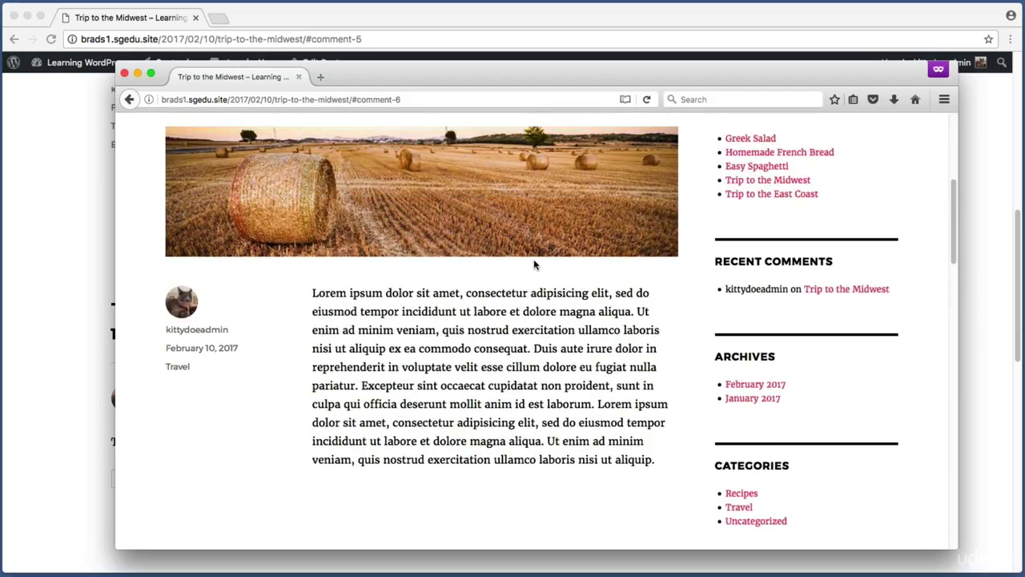
pyautogui.scroll(-5, 136, 282)
pyautogui.scroll(-5, 136, 282)
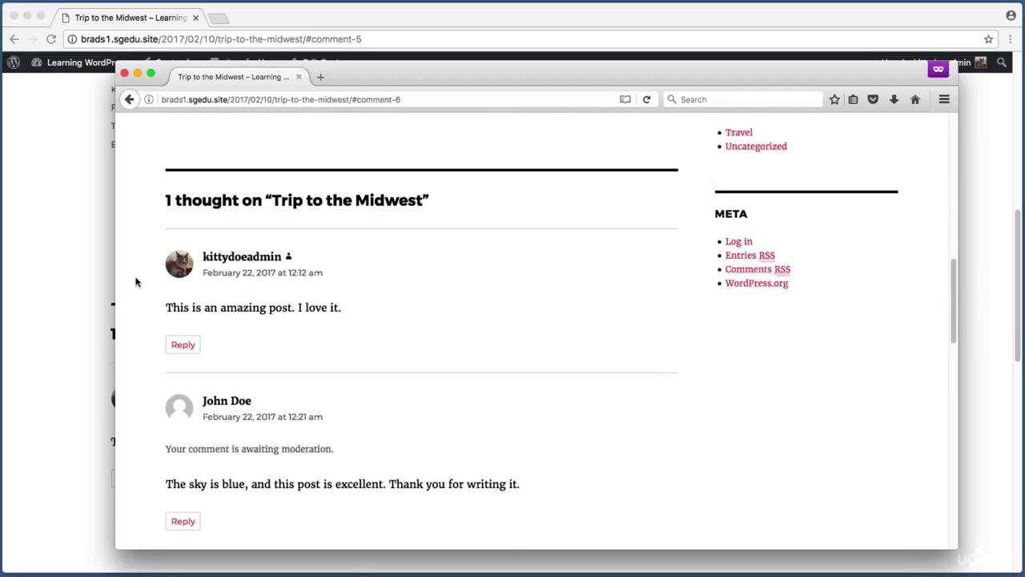
pyautogui.press('super+shift+4')
pyautogui.moveTo(153, 310); pyautogui.dragTo(645, 454)
pyautogui.press('super+shift+4')
pyautogui.moveTo(150, 367); pyautogui.dragTo(355, 391)
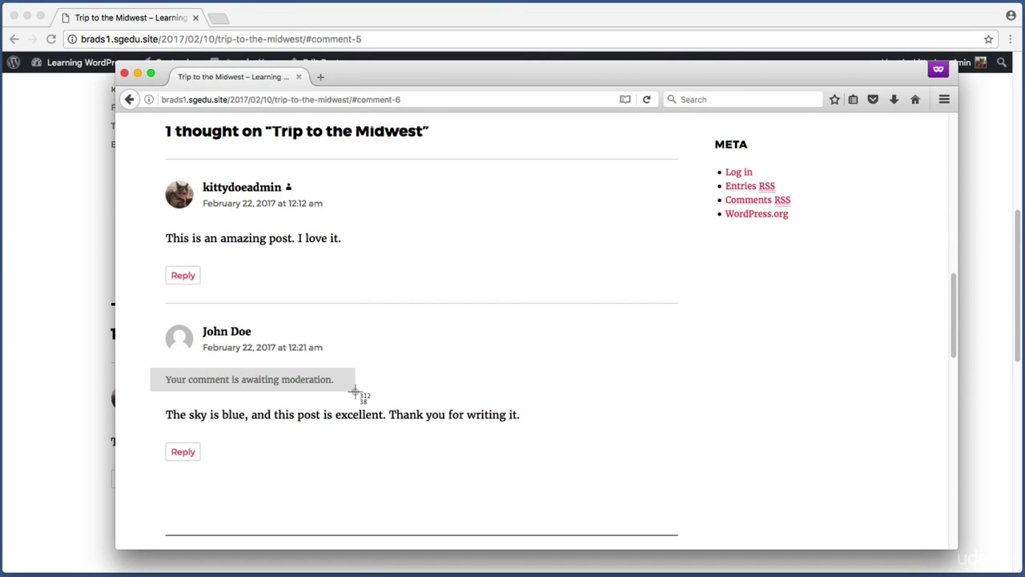
pyautogui.moveTo(355, 391)
pyautogui.mouseDown()
pyautogui.moveTo(341, 394)
pyautogui.moveTo(355, 387)
pyautogui.mouseUp()
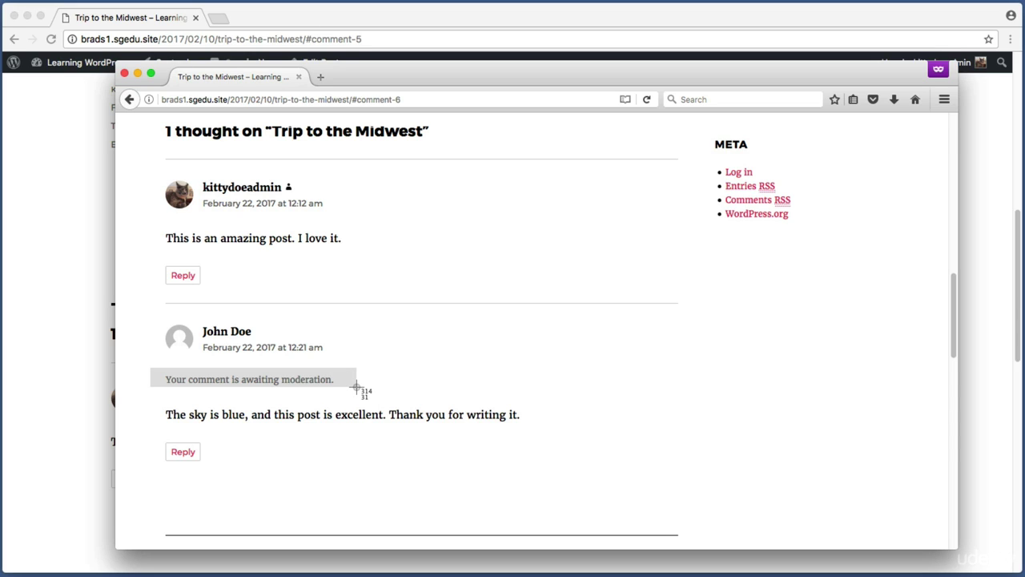
pyautogui.moveTo(355, 389); pyautogui.dragTo(353, 390)
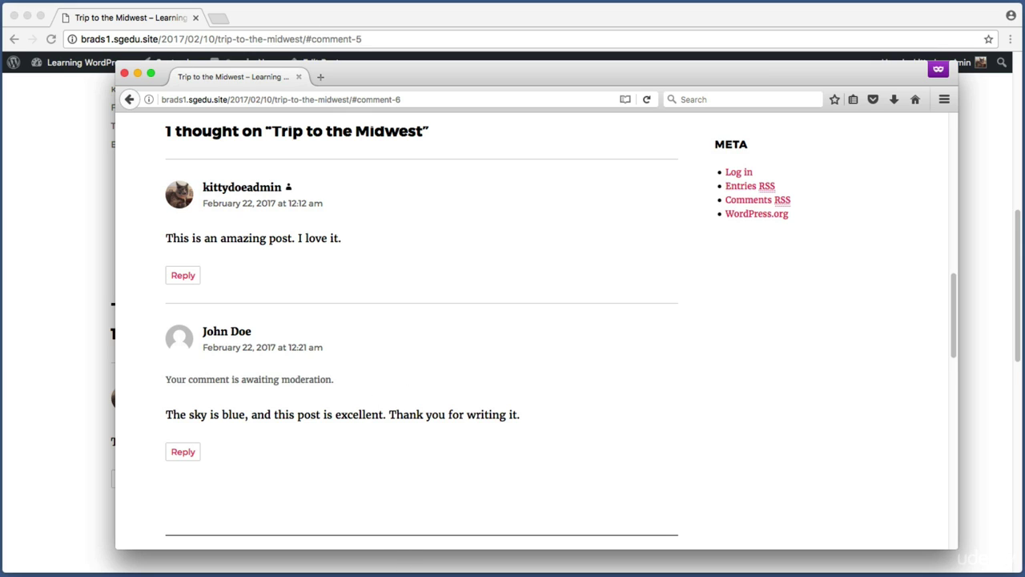
pyautogui.moveTo(382, 32)
pyautogui.mouseDown()
pyautogui.moveTo(392, 55)
pyautogui.moveTo(381, 48)
pyautogui.moveTo(402, 30)
pyautogui.moveTo(393, 18)
pyautogui.moveTo(402, 30)
pyautogui.mouseUp()
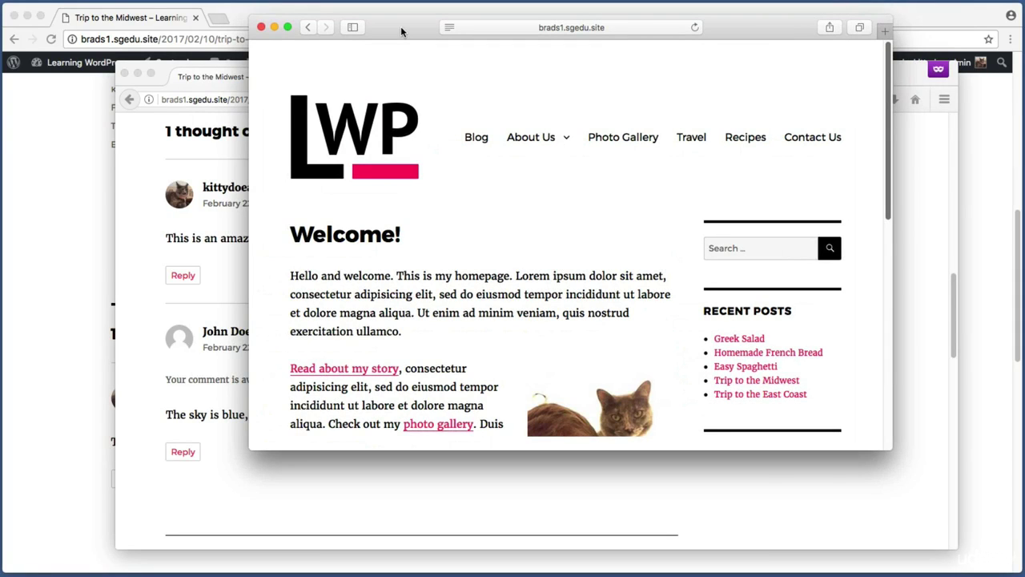
# - In Safari, open Travel then Trip to the Midwest and confirm only one comment shows
pyautogui.moveTo(402, 30)
pyautogui.mouseDown()
pyautogui.moveTo(439, 30)
pyautogui.moveTo(413, 32)
pyautogui.mouseUp()
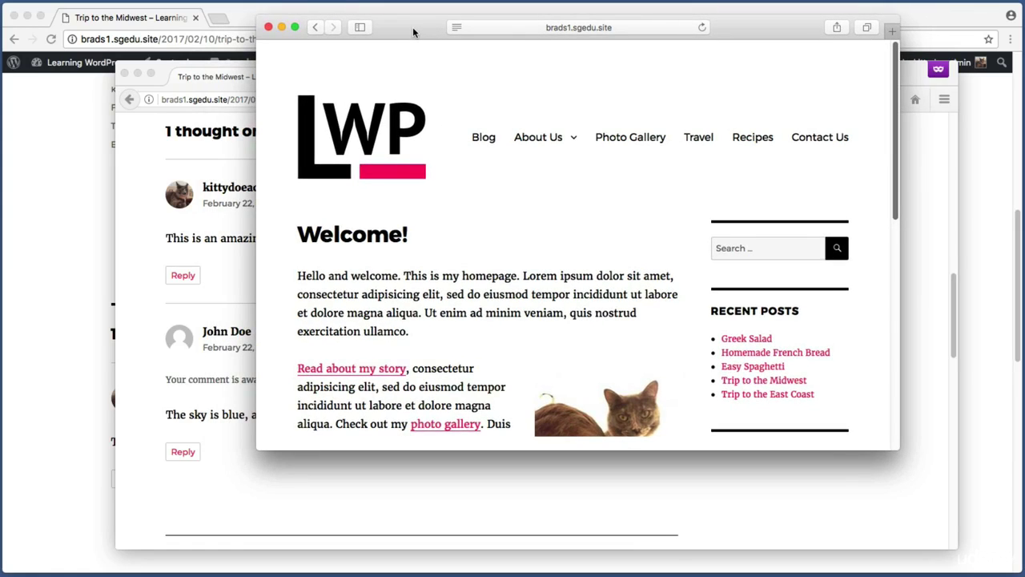
pyautogui.click(699, 140)
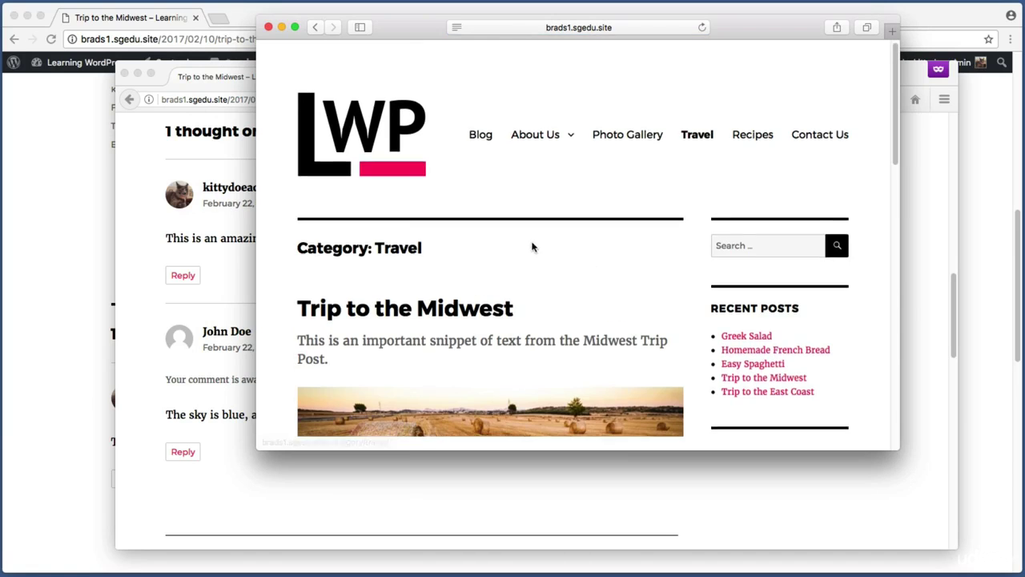
pyautogui.scroll(-2, 533, 247)
pyautogui.click(439, 232)
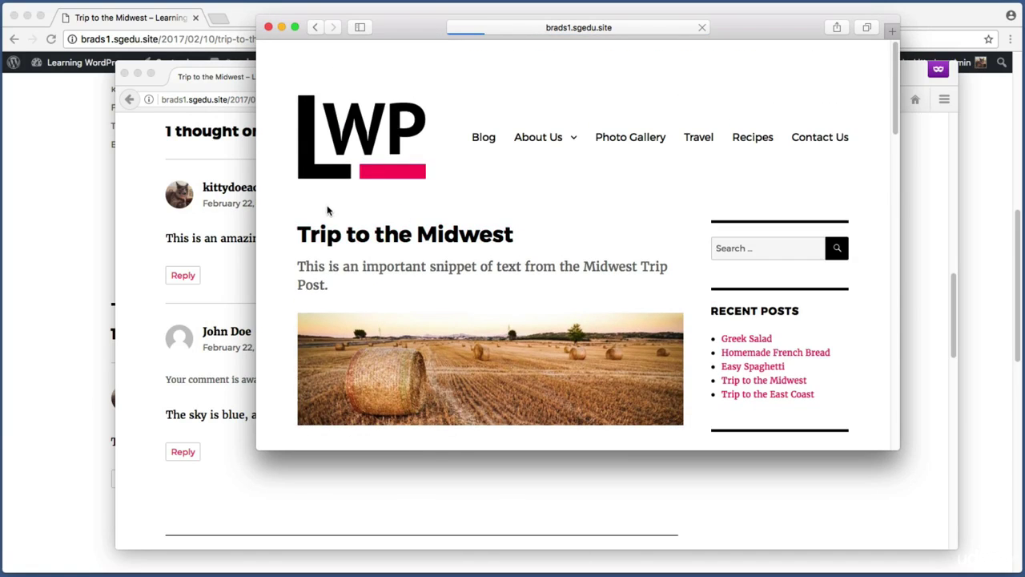
pyautogui.scroll(-6, 277, 207)
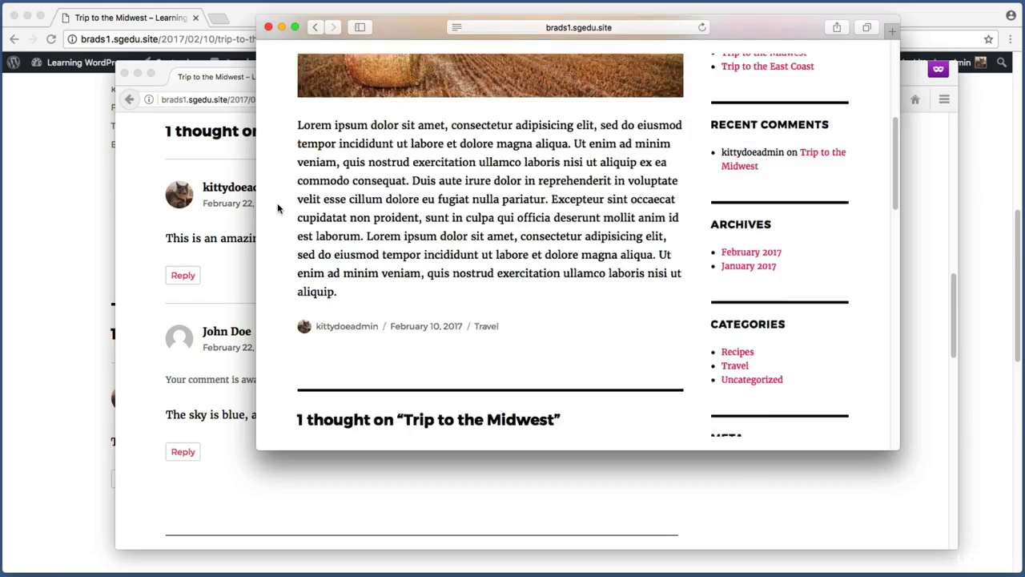
pyautogui.scroll(-5, 277, 208)
pyautogui.press('super+shift+4')
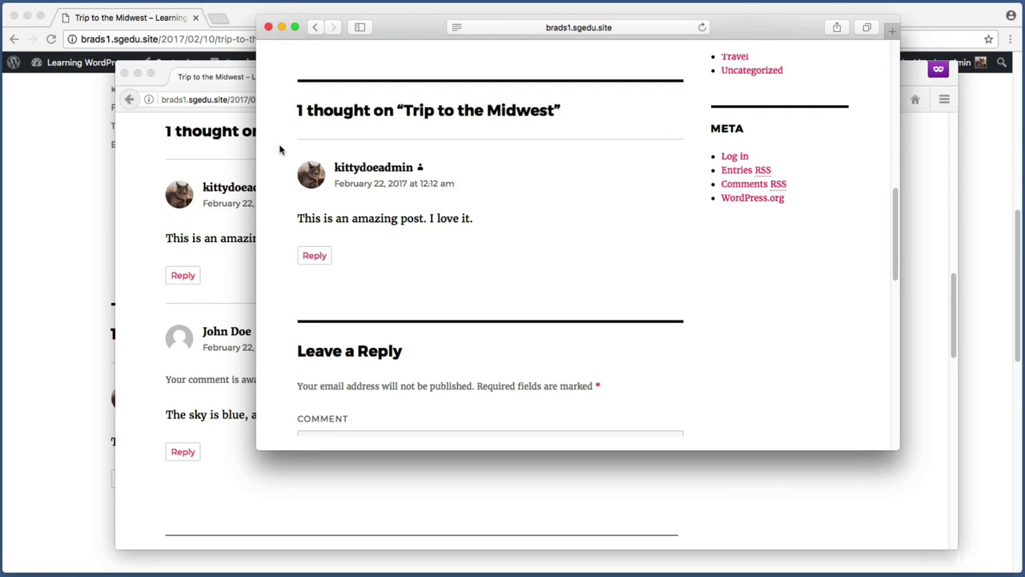
pyautogui.moveTo(277, 143); pyautogui.dragTo(544, 244)
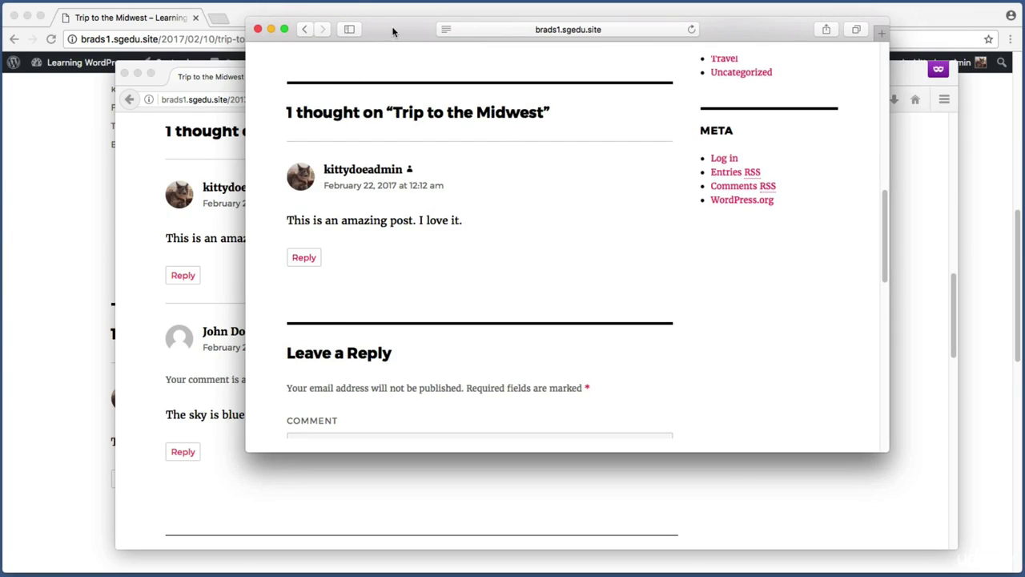
pyautogui.moveTo(393, 30); pyautogui.dragTo(418, 26)
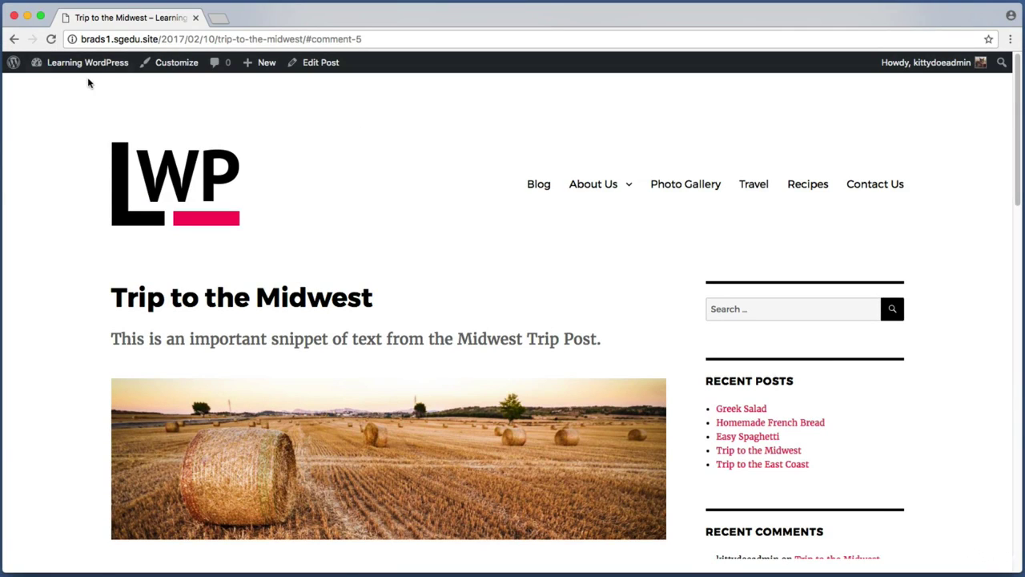
# - Go to the admin Dashboard and open the Comments list
pyautogui.moveTo(84, 64)
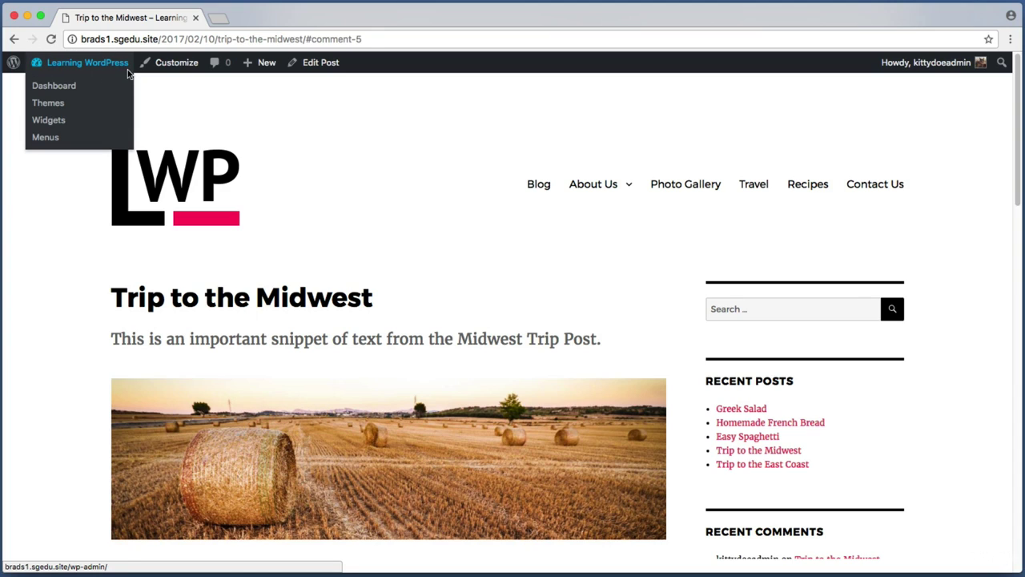
pyautogui.click(119, 69)
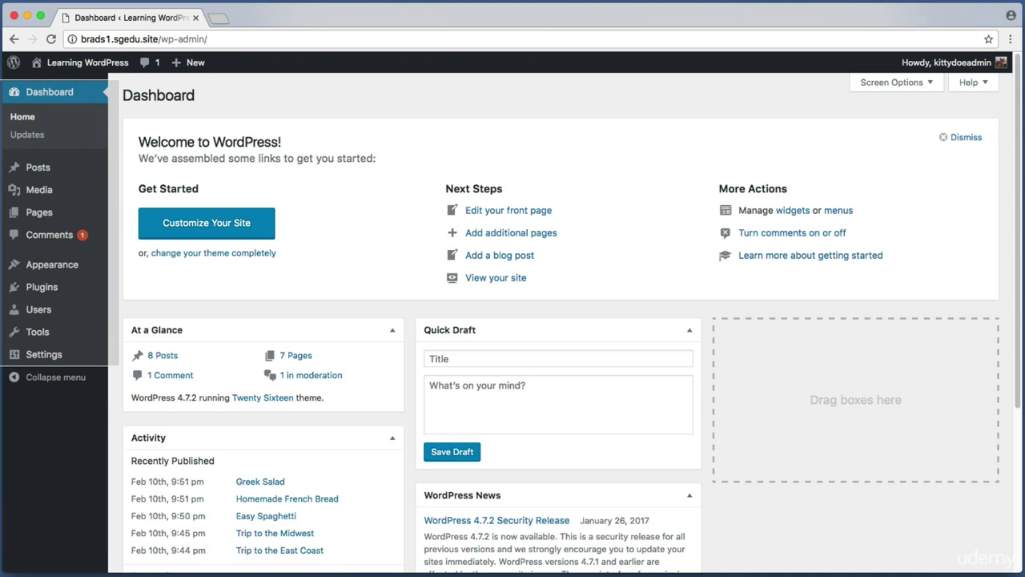
pyautogui.click(43, 237)
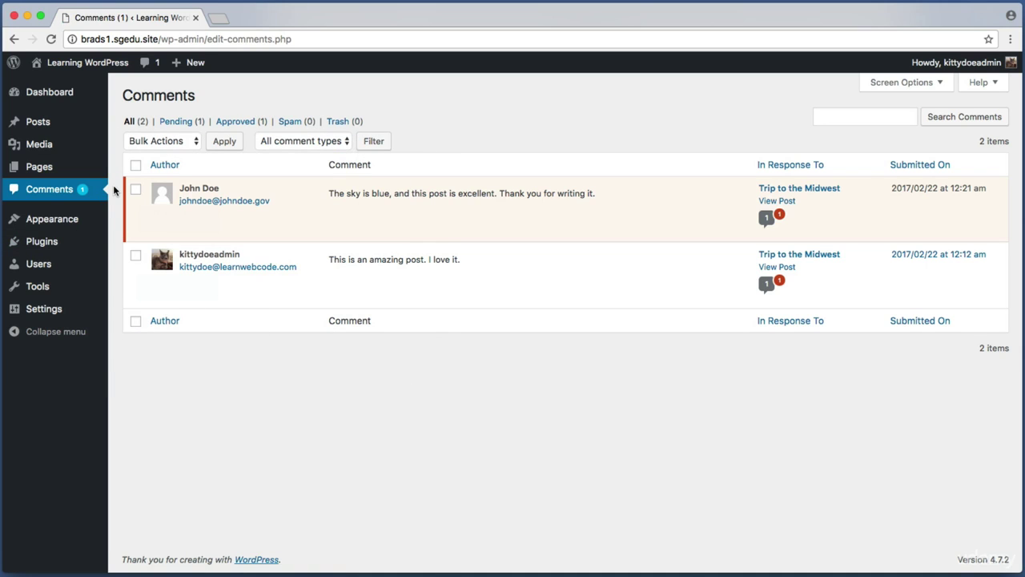
pyautogui.press('super+shift+4')
pyautogui.moveTo(120, 171); pyautogui.dragTo(623, 247)
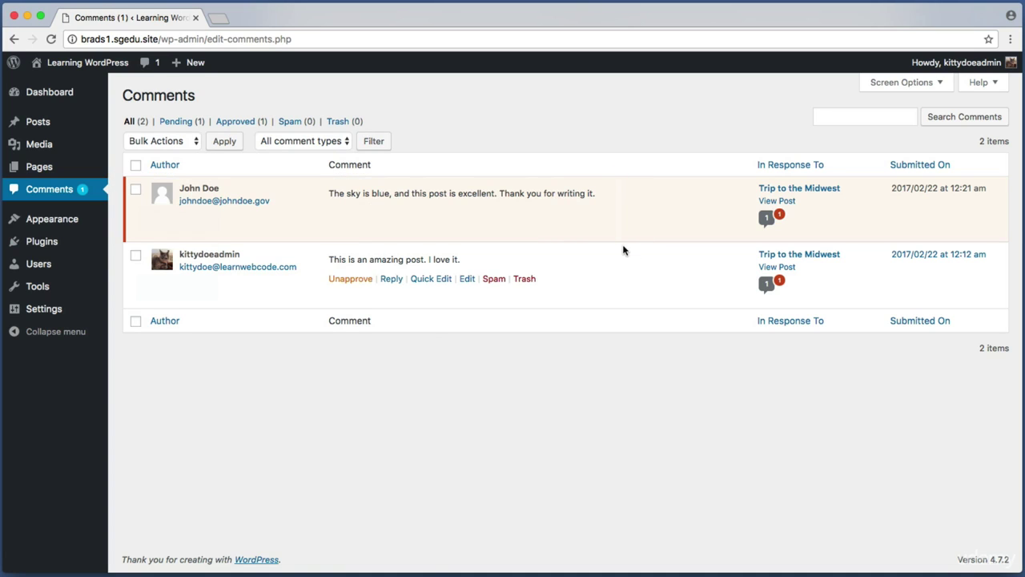
# - Inspect the visitor's pending sky-is-blue comment row in the Comments list
pyautogui.press('super+shift+4')
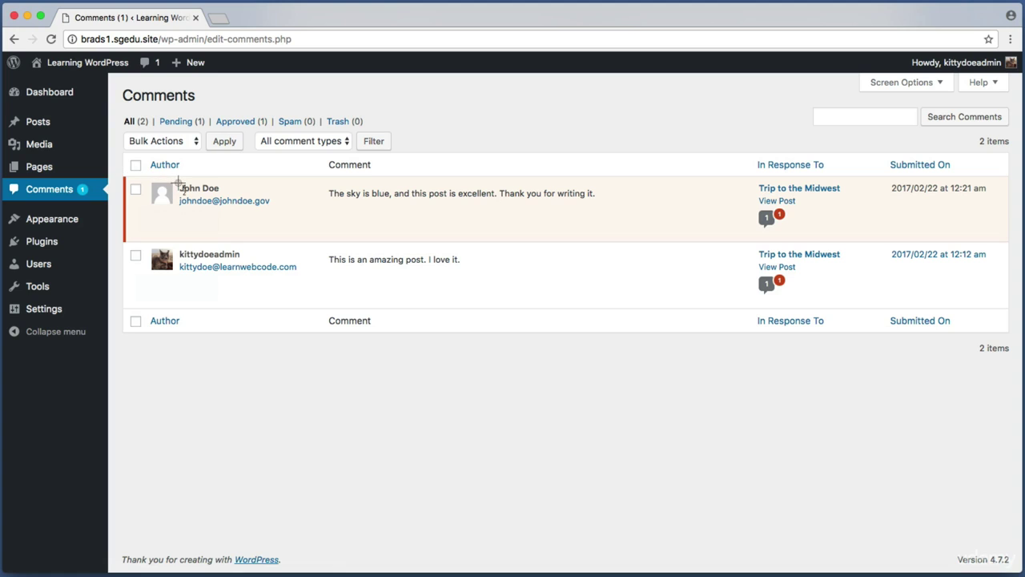
pyautogui.moveTo(172, 181); pyautogui.dragTo(274, 208)
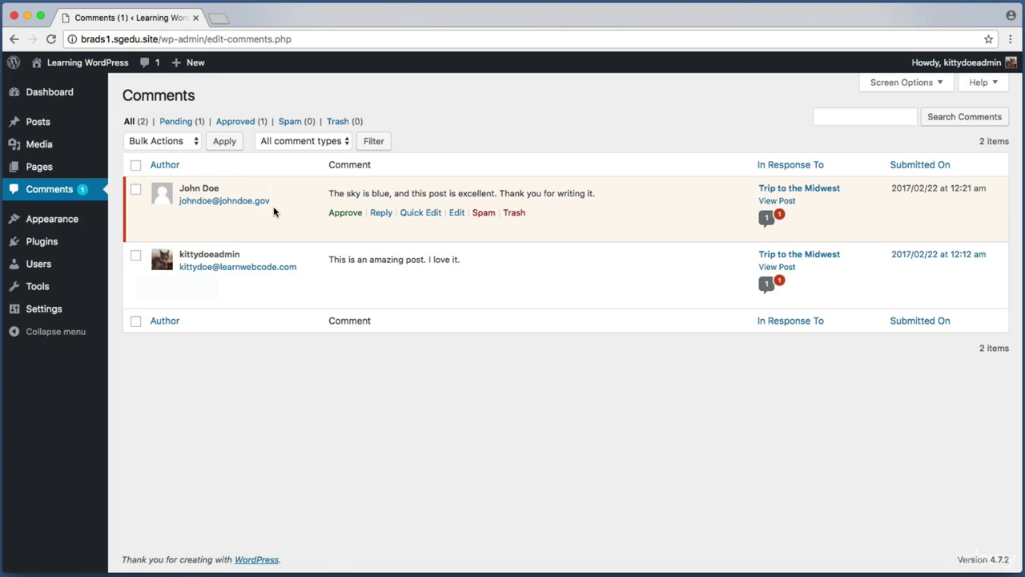
pyautogui.moveTo(329, 193); pyautogui.dragTo(590, 195)
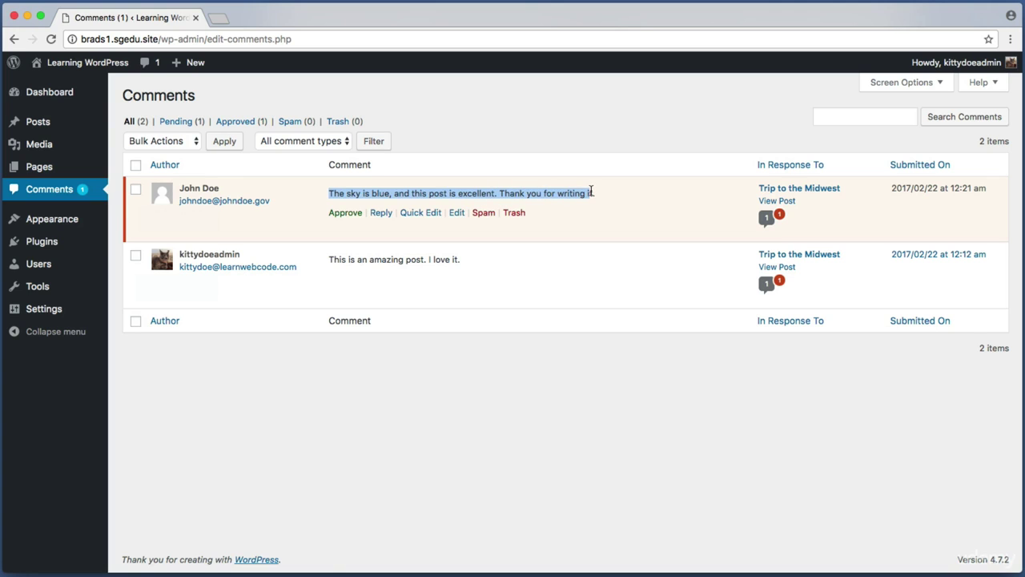
pyautogui.click(591, 191)
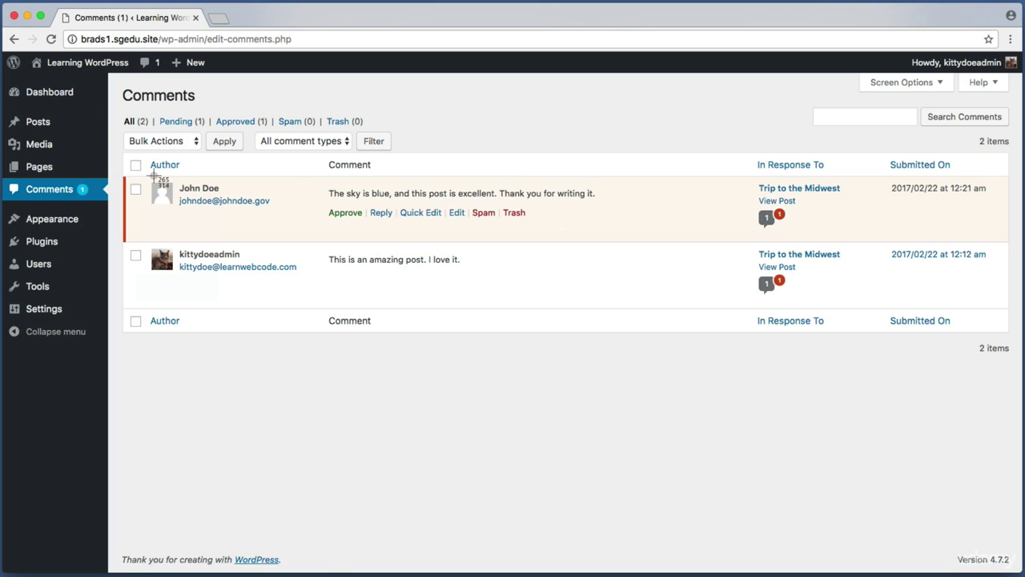
pyautogui.press('super+shift+4')
pyautogui.moveTo(128, 176); pyautogui.dragTo(957, 238)
pyautogui.press('super+shift+4')
pyautogui.moveTo(313, 202); pyautogui.dragTo(567, 238)
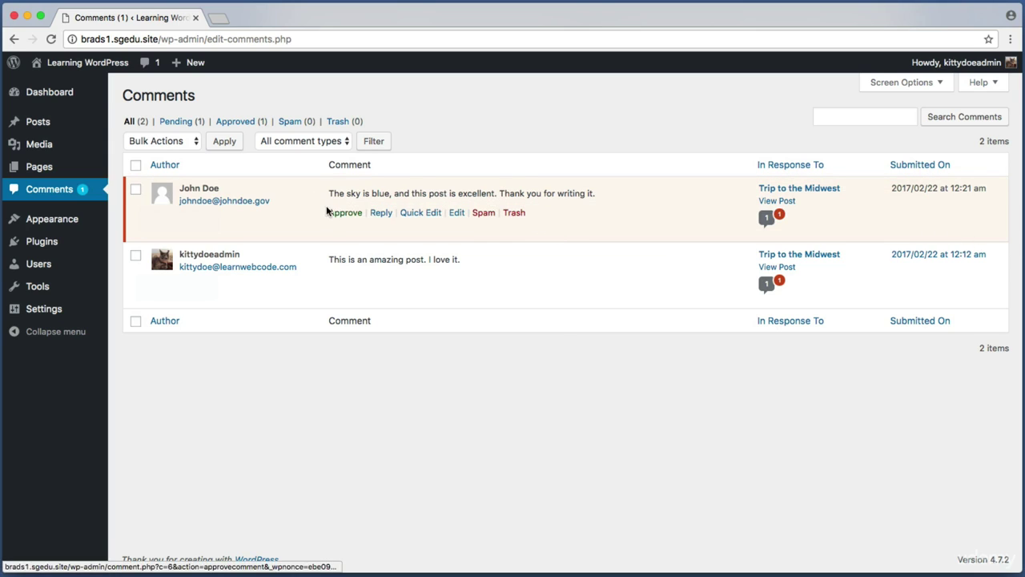
pyautogui.press('super+shift+4')
pyautogui.moveTo(318, 206); pyautogui.dragTo(372, 226)
pyautogui.press('super+shift+4')
pyautogui.moveTo(468, 201); pyautogui.dragTo(538, 229)
pyautogui.press('super+shift+4')
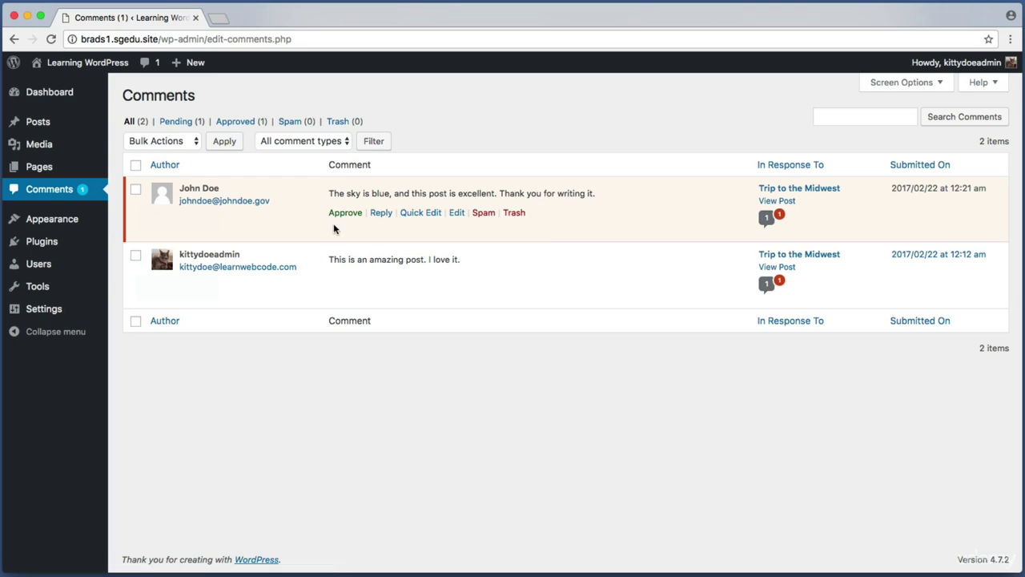
pyautogui.moveTo(328, 209); pyautogui.dragTo(368, 226)
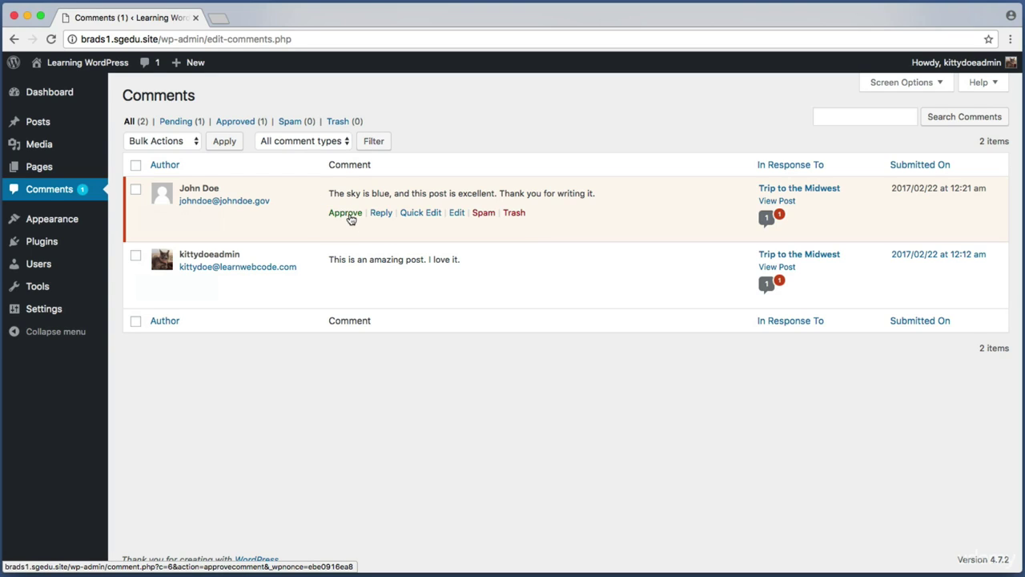
# - Approve the visitor's sky-is-blue comment and return to the post in Safari
pyautogui.click(350, 218)
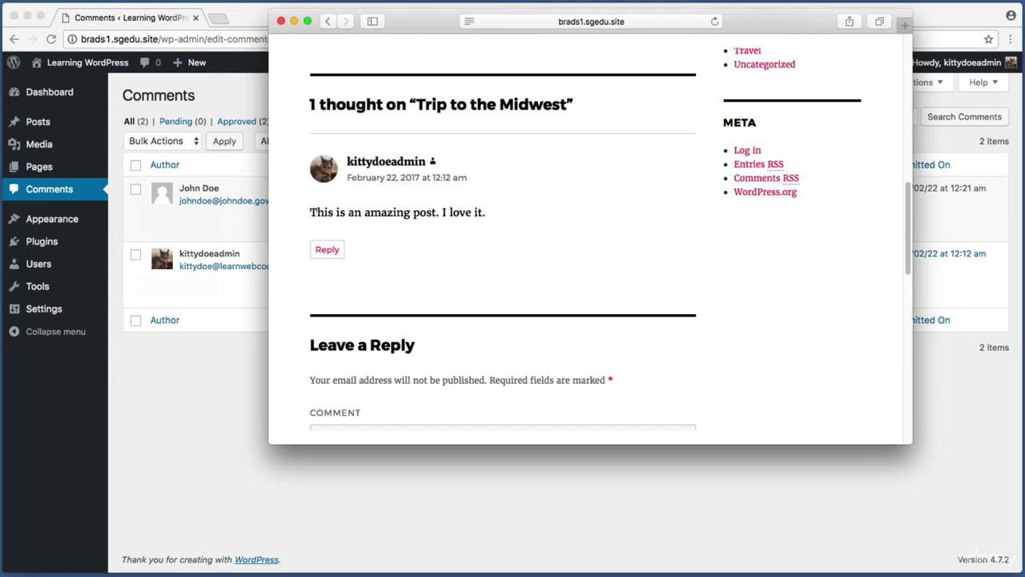
pyautogui.moveTo(746, 24); pyautogui.dragTo(738, 29)
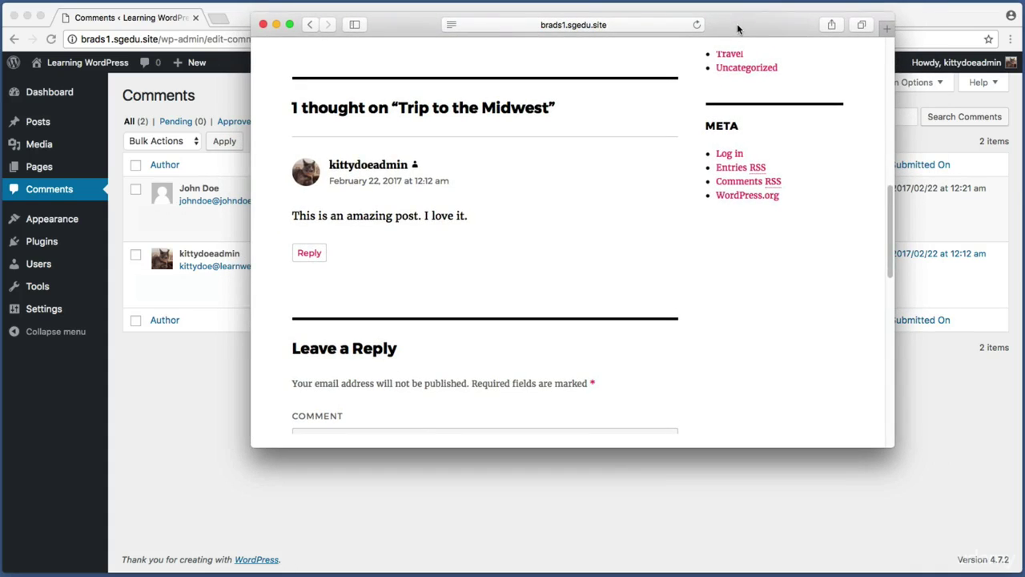
pyautogui.scroll(15, 692, 136)
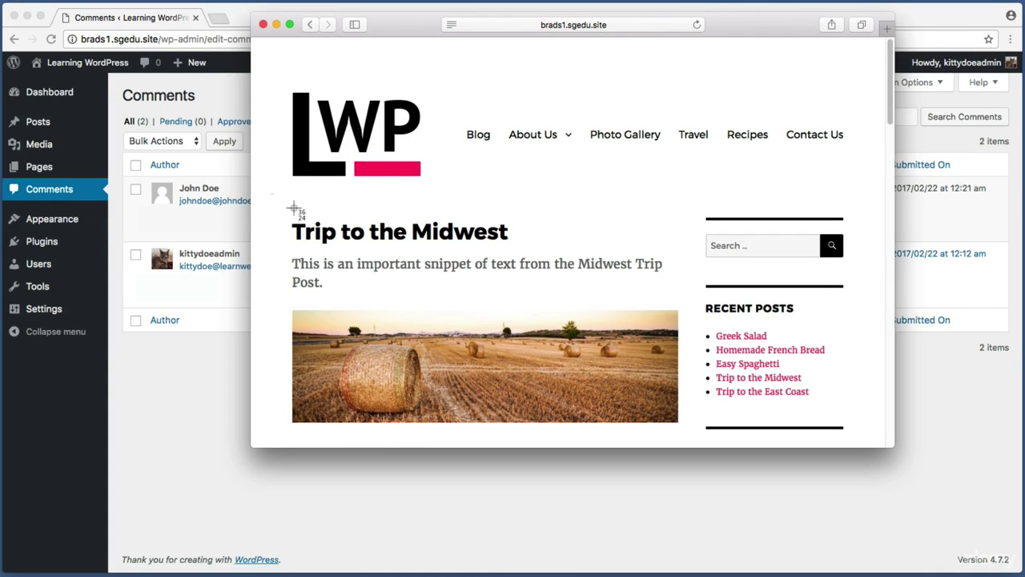
pyautogui.scroll(-2, 279, 231)
pyautogui.scroll(-10, 279, 231)
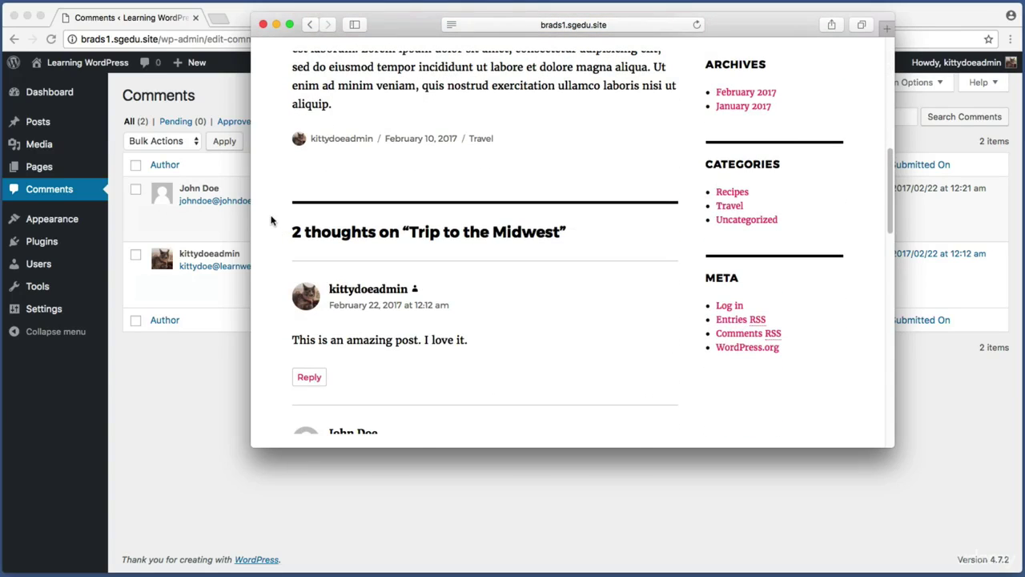
# - Scroll through the post's comments to confirm 2 thoughts now appear publicly
pyautogui.press('super+shift+4')
pyautogui.moveTo(276, 215); pyautogui.dragTo(585, 252)
pyautogui.scroll(-4, 585, 251)
pyautogui.press('super+shift+4')
pyautogui.moveTo(271, 169); pyautogui.dragTo(516, 267)
pyautogui.scroll(-2, 509, 266)
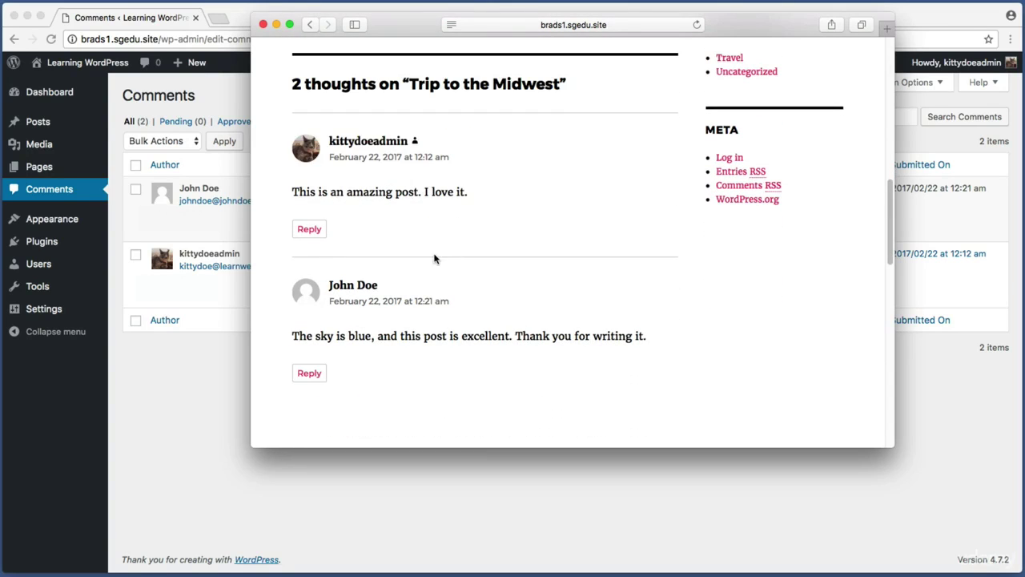
pyautogui.press('super+shift+4')
pyautogui.moveTo(268, 257); pyautogui.dragTo(717, 400)
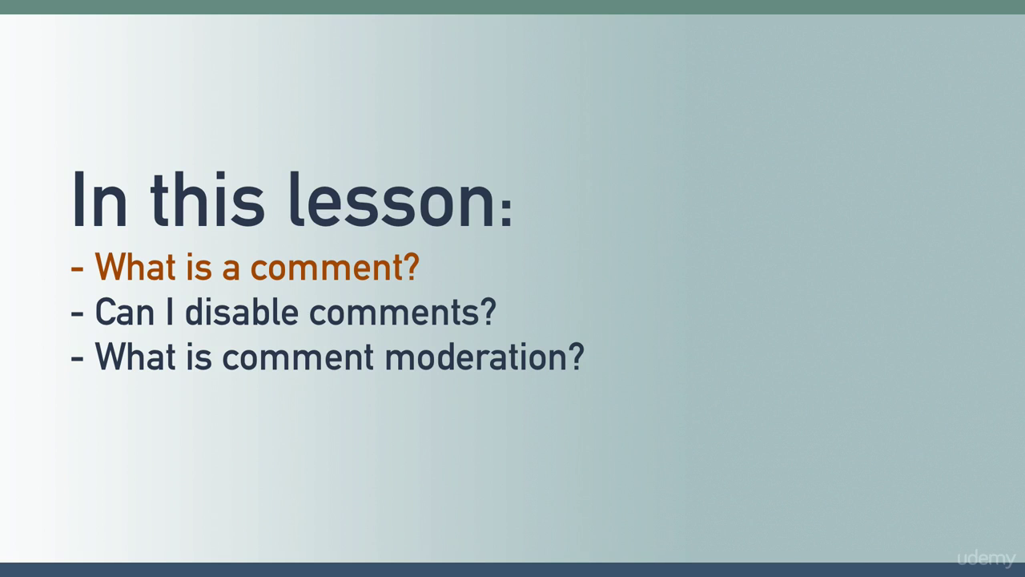
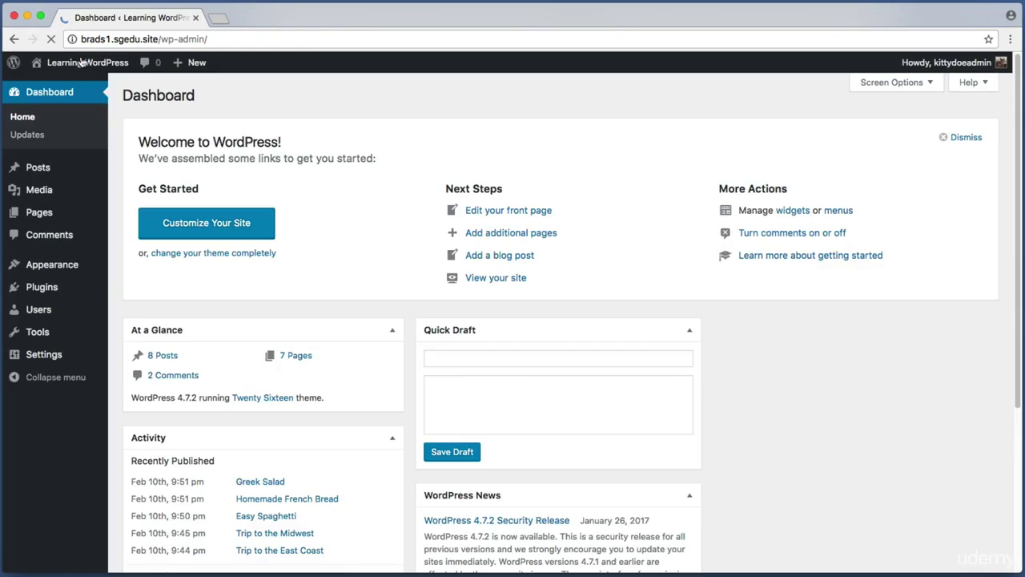
# - Open the All Posts list from the admin sidebar
pyautogui.click(50, 168)
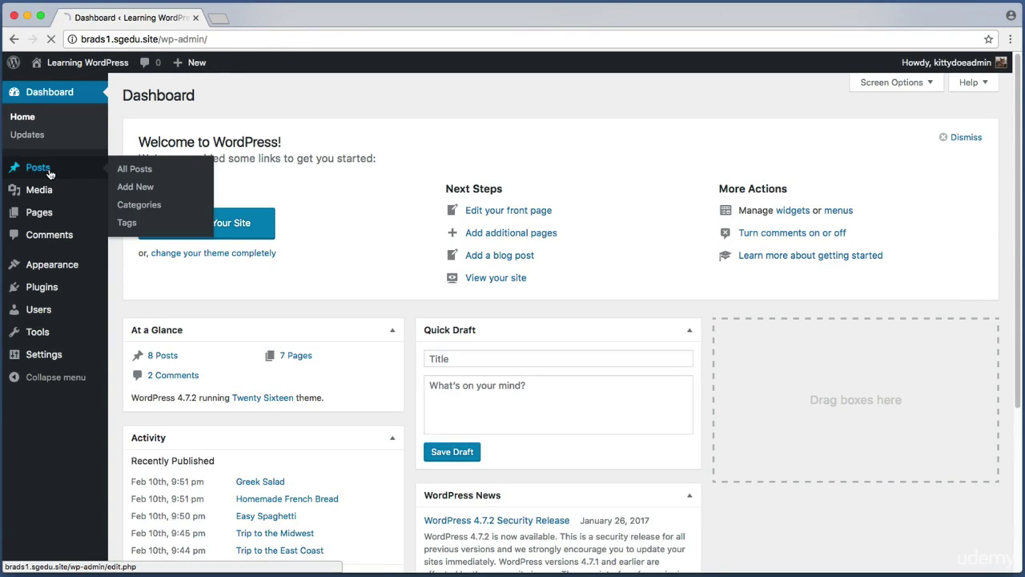
# - Screenshot the 'Trip to the East Coast' row and open that post in the editor
pyautogui.press('super+shift+4')
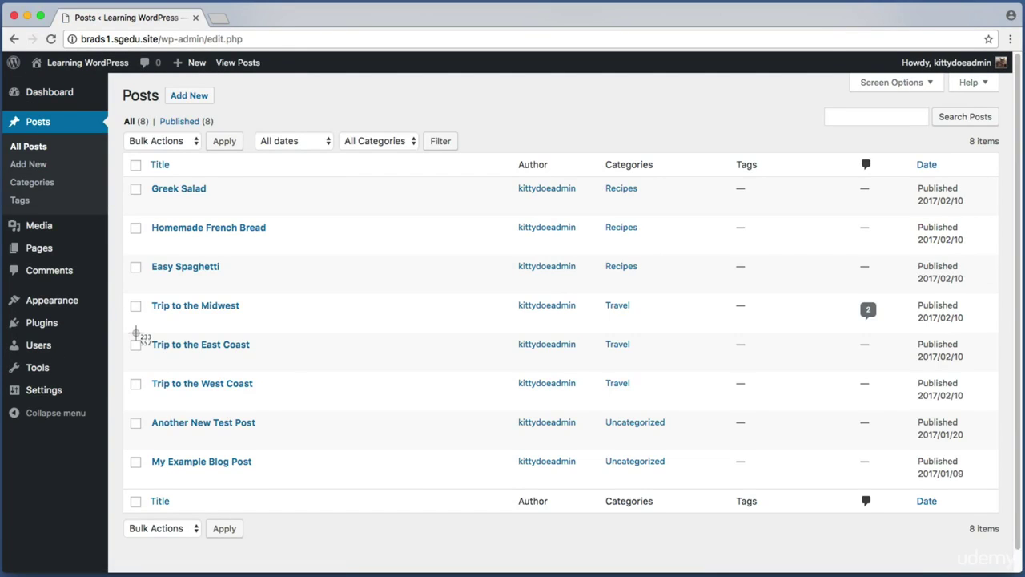
pyautogui.moveTo(137, 334); pyautogui.dragTo(288, 359)
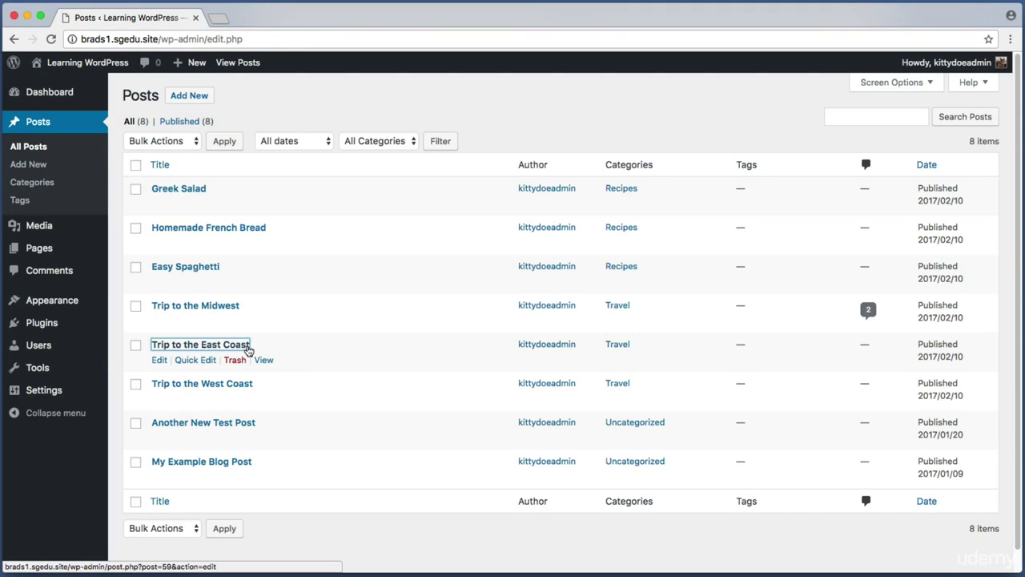
pyautogui.click(248, 346)
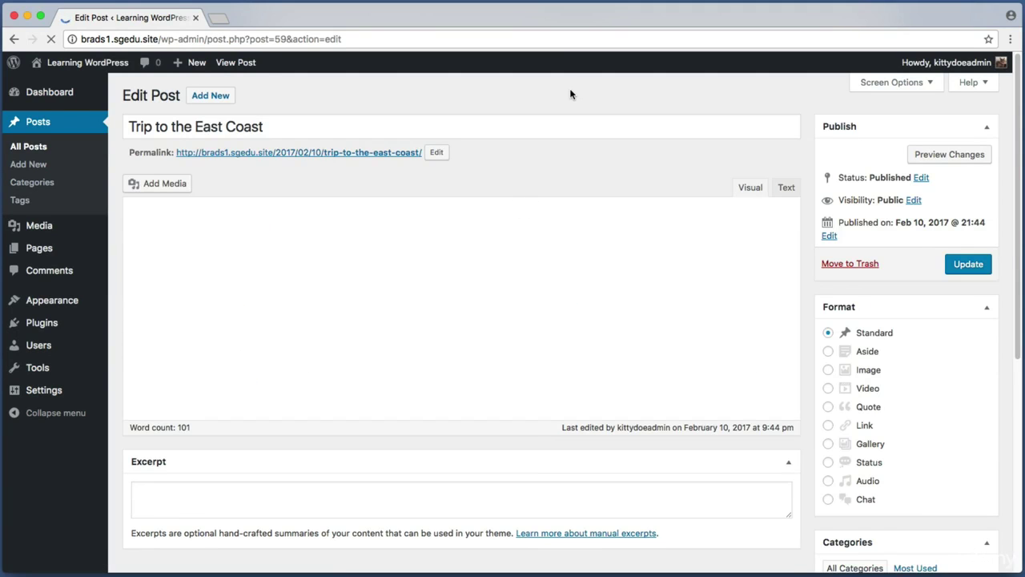
# - Capture screenshots of the area below the Excerpt and the Screen Options control
pyautogui.scroll(-5, 807, 169)
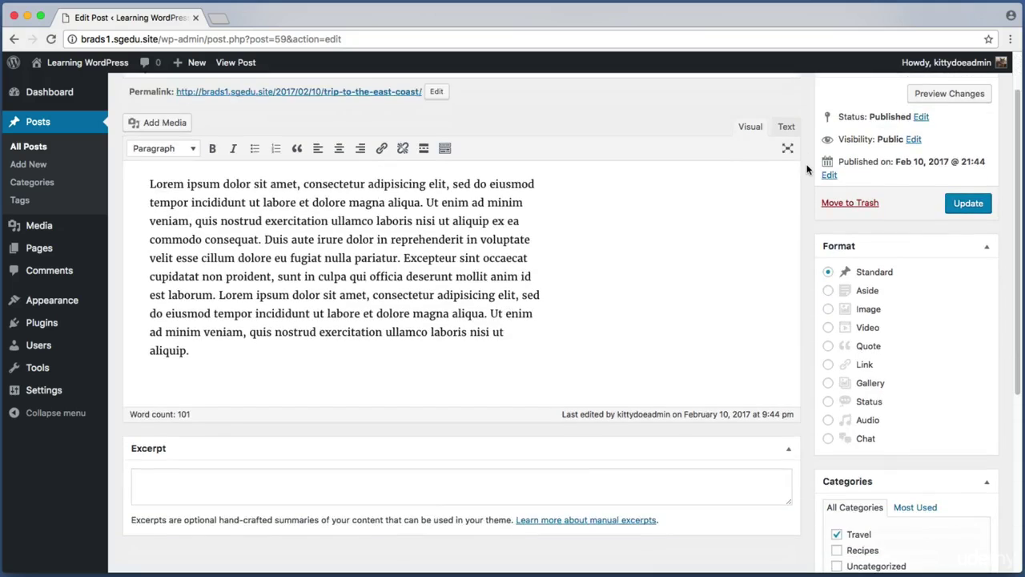
pyautogui.scroll(-1, 807, 169)
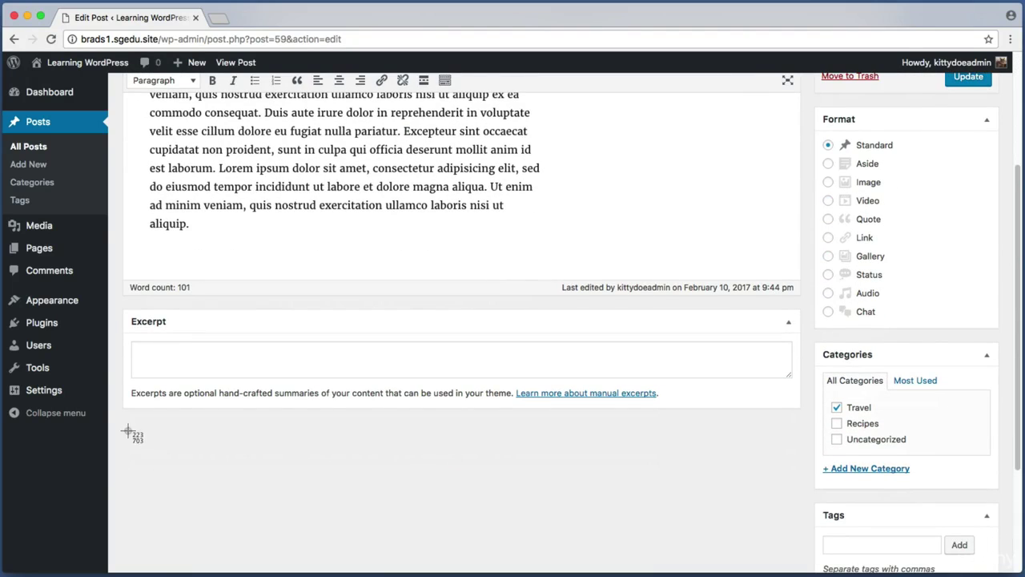
pyautogui.moveTo(125, 413); pyautogui.dragTo(804, 524)
pyautogui.scroll(5, 812, 463)
pyautogui.press('super+shift+4')
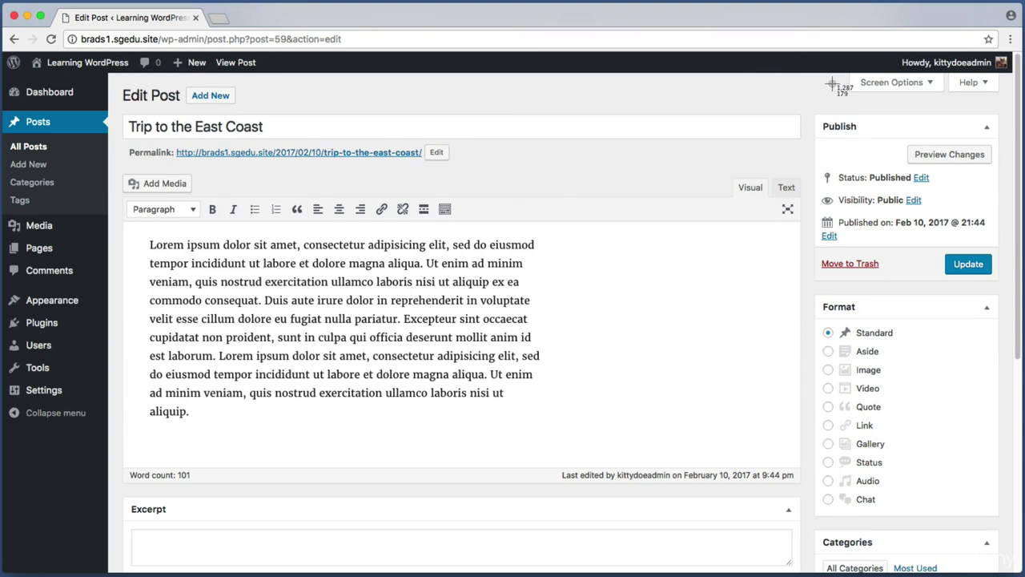
pyautogui.moveTo(831, 72); pyautogui.dragTo(938, 103)
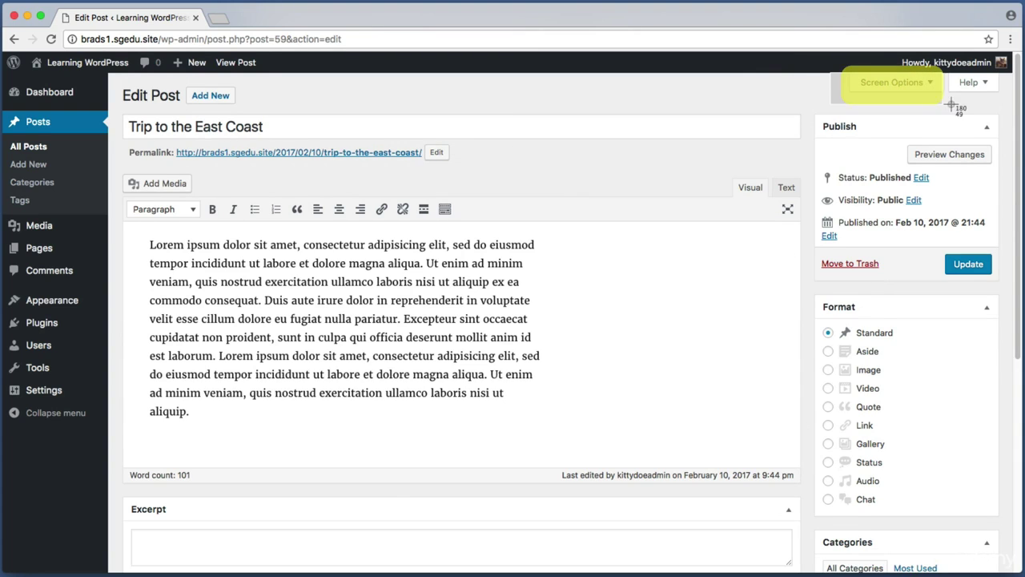
# - Tick Discussion in Screen Options for the post editor, then collapse the panel
pyautogui.click(897, 82)
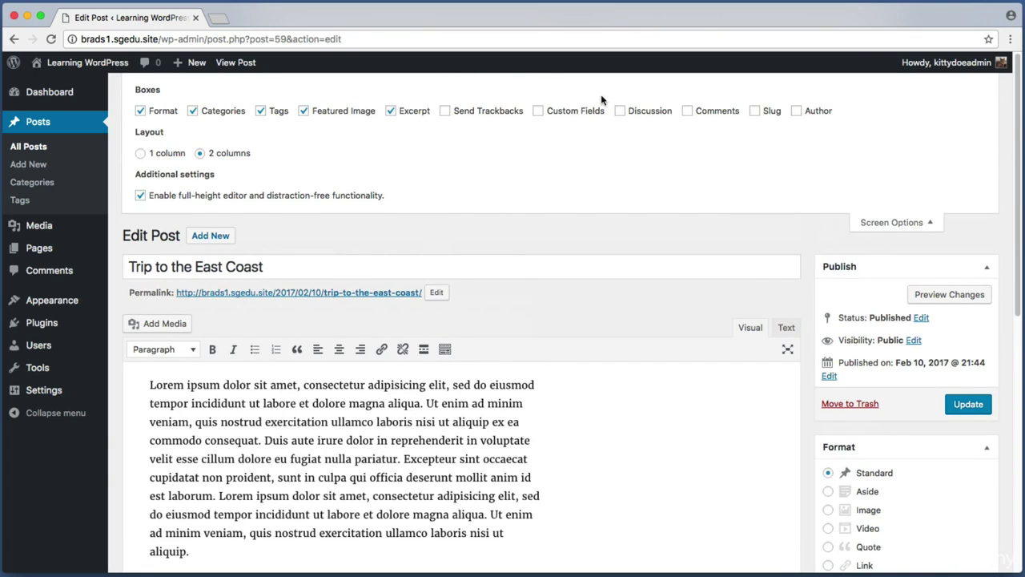
pyautogui.press('super+shift+4')
pyautogui.moveTo(612, 95); pyautogui.dragTo(675, 129)
pyautogui.click(620, 111)
pyautogui.press('super+shift+4')
pyautogui.moveTo(607, 96); pyautogui.dragTo(674, 130)
pyautogui.press('super+shift+4')
pyautogui.moveTo(827, 200); pyautogui.dragTo(958, 245)
pyautogui.click(925, 231)
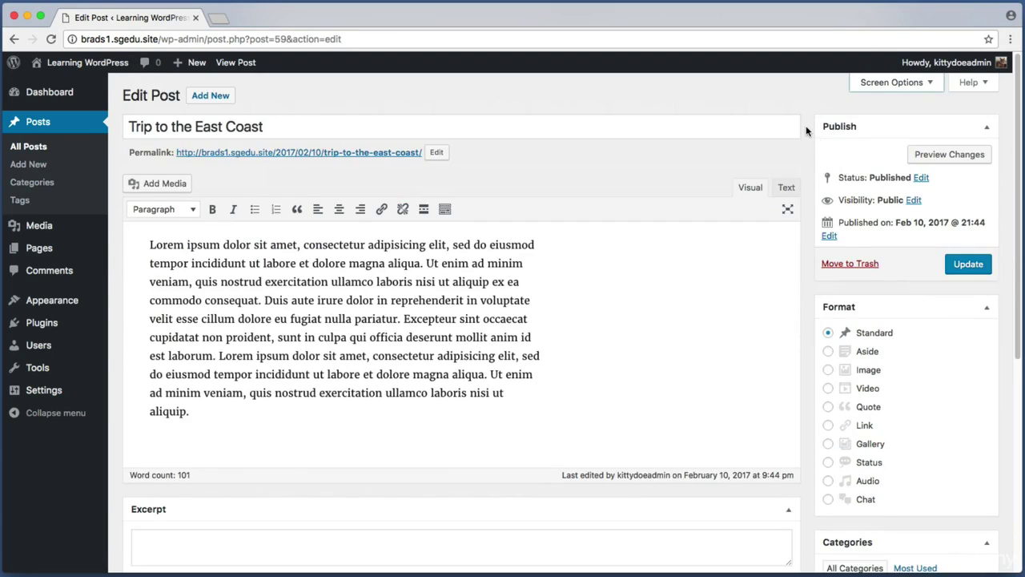
# - Uncheck 'Allow comments' in the post's Discussion box
pyautogui.scroll(-5, 807, 131)
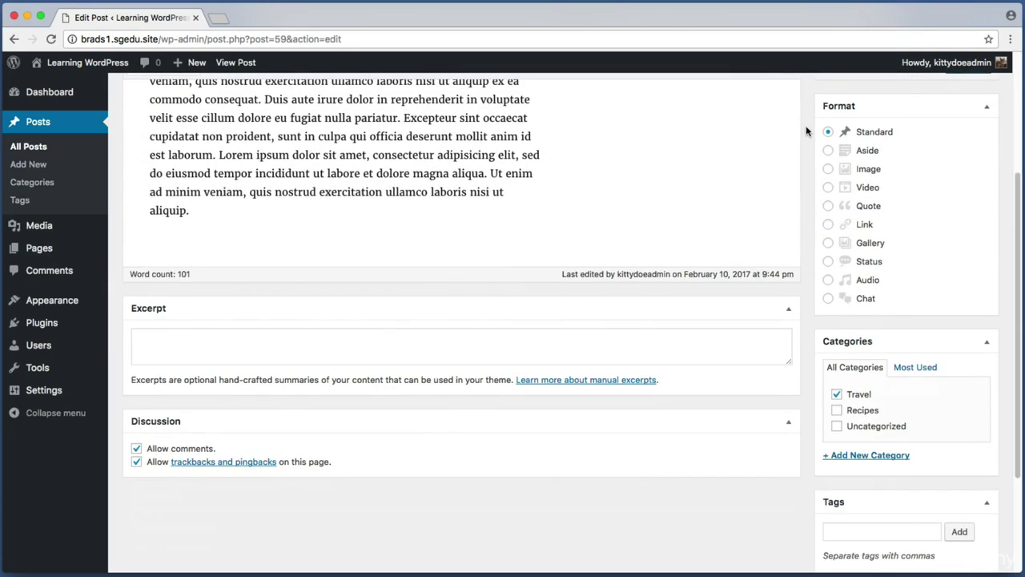
pyautogui.press('super+shift+4')
pyautogui.moveTo(120, 402); pyautogui.dragTo(779, 483)
pyautogui.press('super+shift+4')
pyautogui.moveTo(124, 436); pyautogui.dragTo(240, 462)
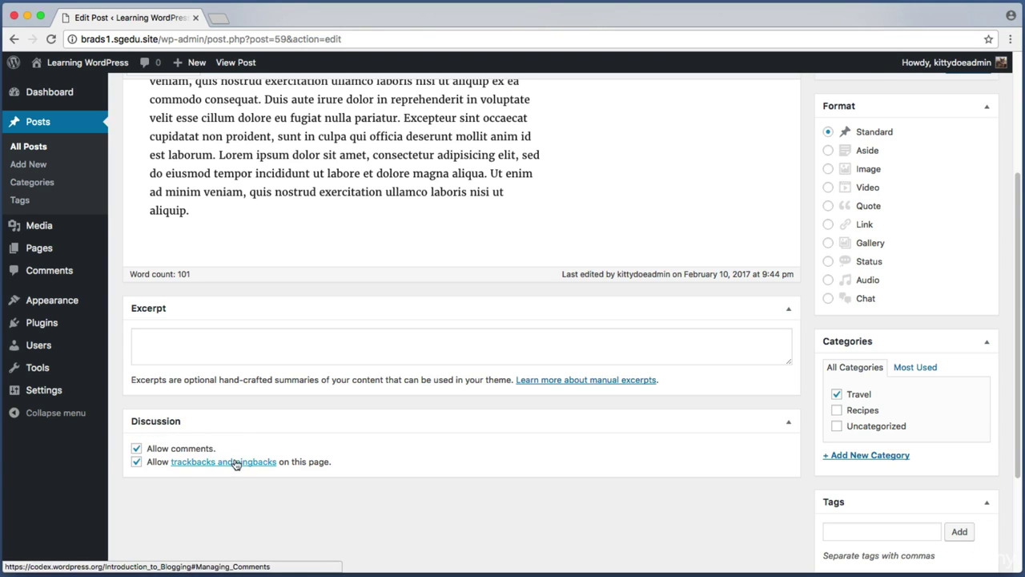
pyautogui.click(136, 449)
# - Uncheck 'Allow trackbacks and pingbacks' and capture the updated Discussion options
pyautogui.press('super+shift+4')
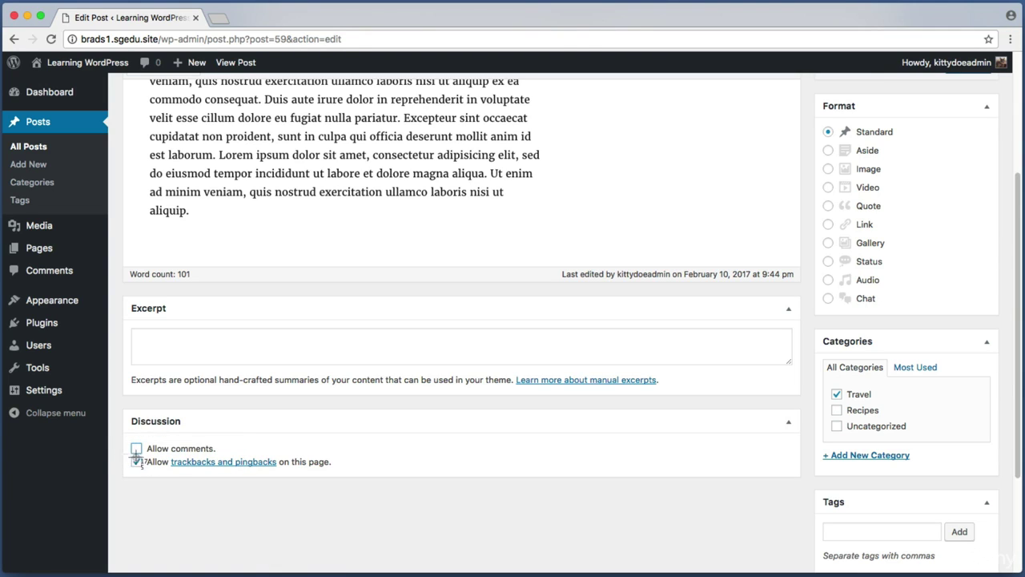
pyautogui.moveTo(122, 453); pyautogui.dragTo(344, 475)
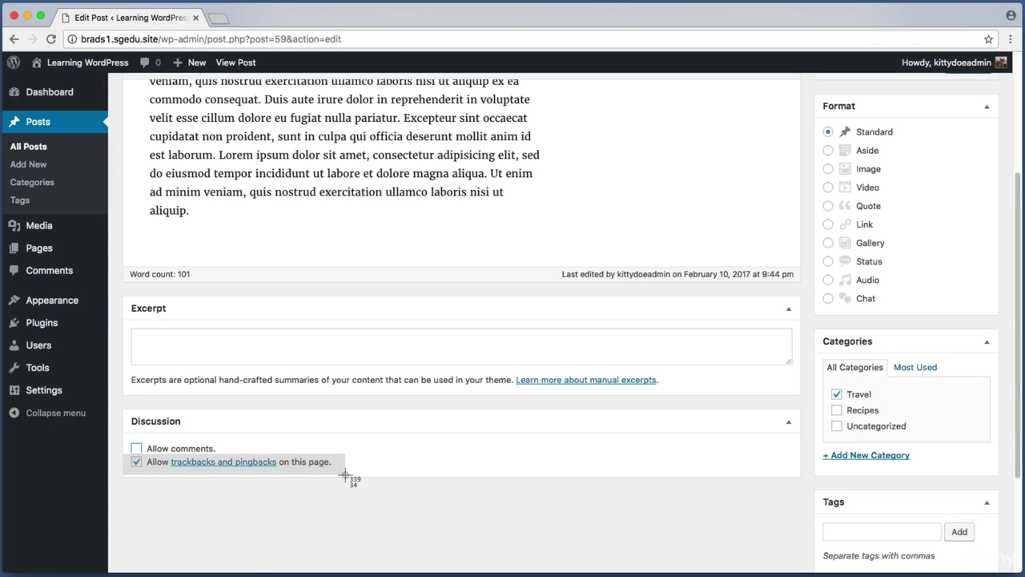
pyautogui.moveTo(344, 475); pyautogui.dragTo(337, 473)
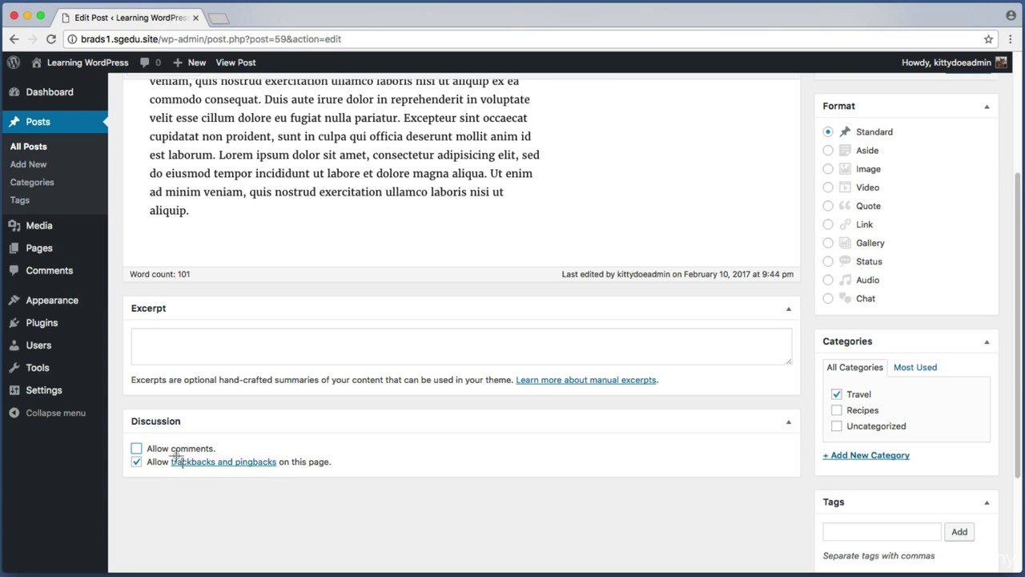
pyautogui.moveTo(171, 454); pyautogui.dragTo(276, 473)
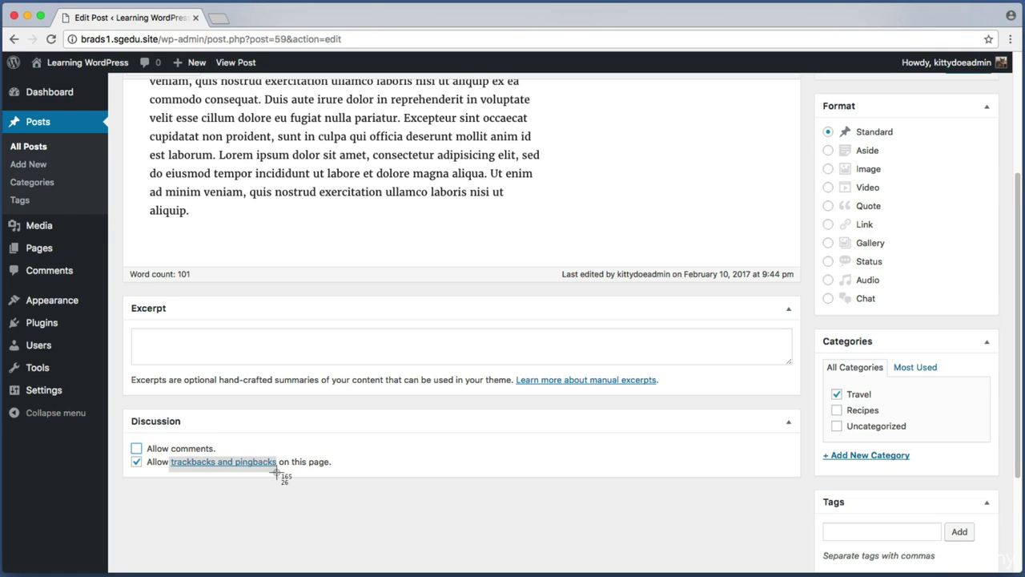
pyautogui.moveTo(275, 472); pyautogui.dragTo(275, 471)
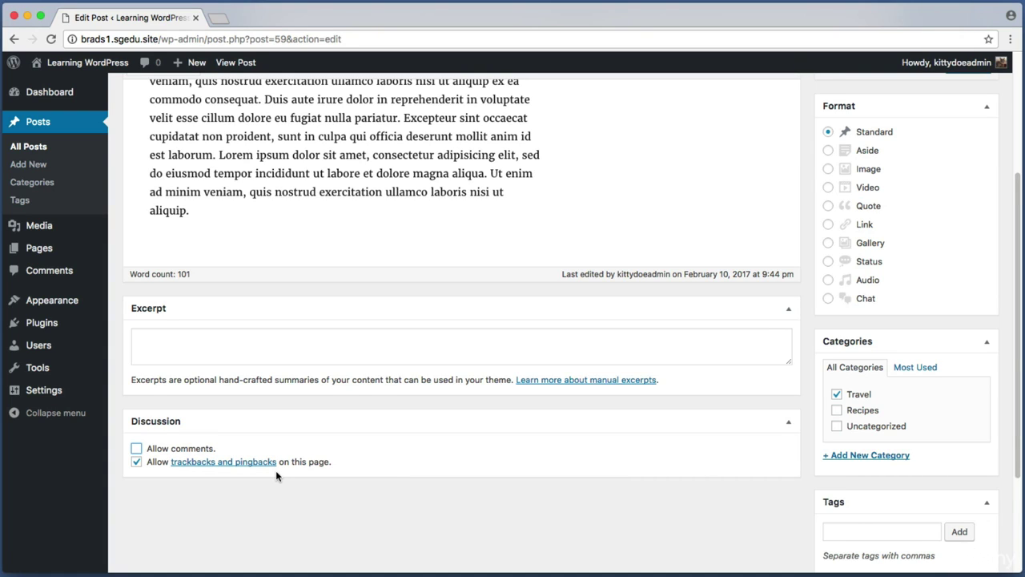
pyautogui.click(137, 463)
pyautogui.press('super+shift+4')
pyautogui.moveTo(124, 439); pyautogui.dragTo(192, 457)
pyautogui.scroll(5, 808, 337)
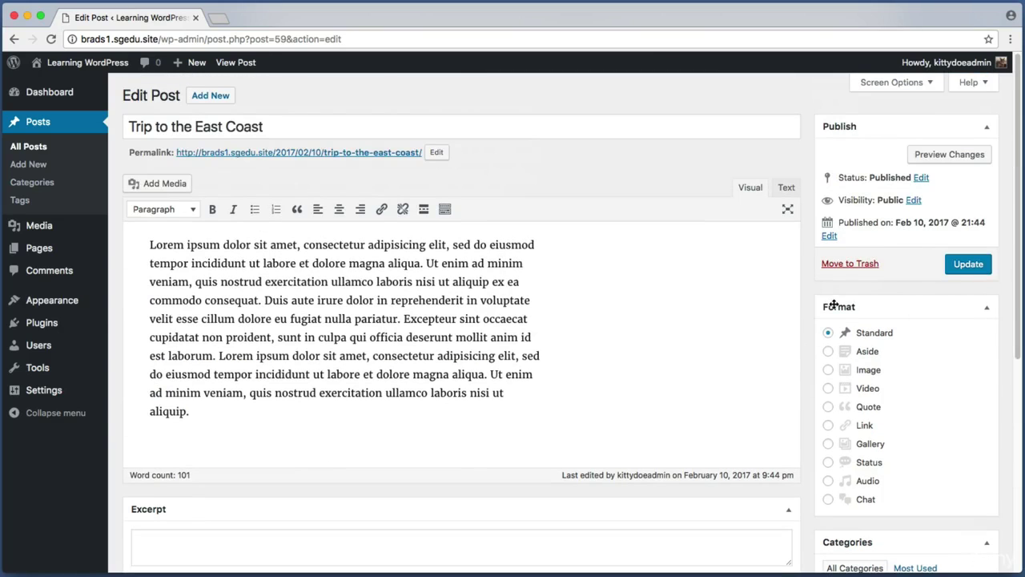
# - Update the Trip to the East Coast post and open its permalink on the live site
pyautogui.click(976, 269)
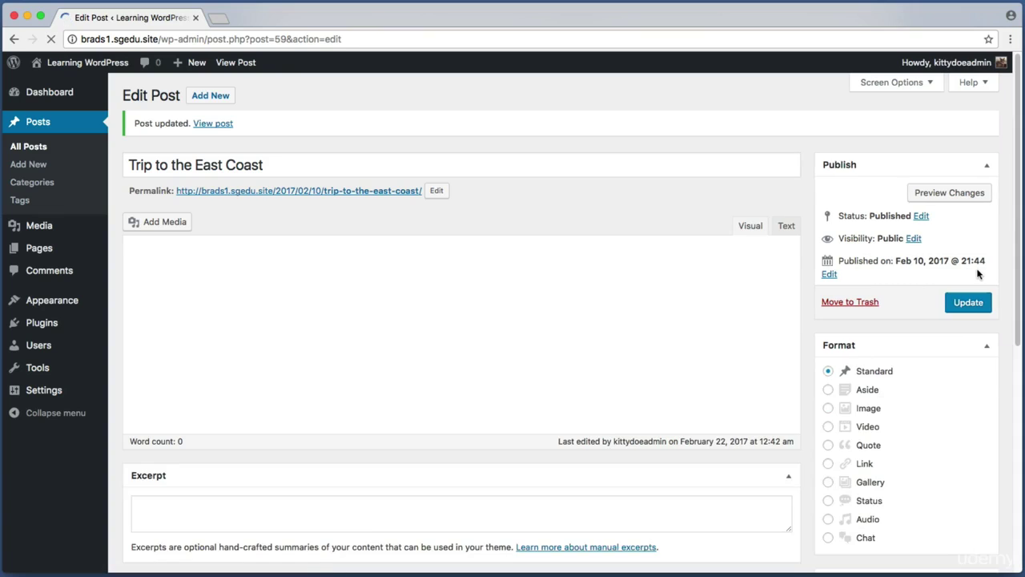
pyautogui.moveTo(128, 190); pyautogui.dragTo(419, 206)
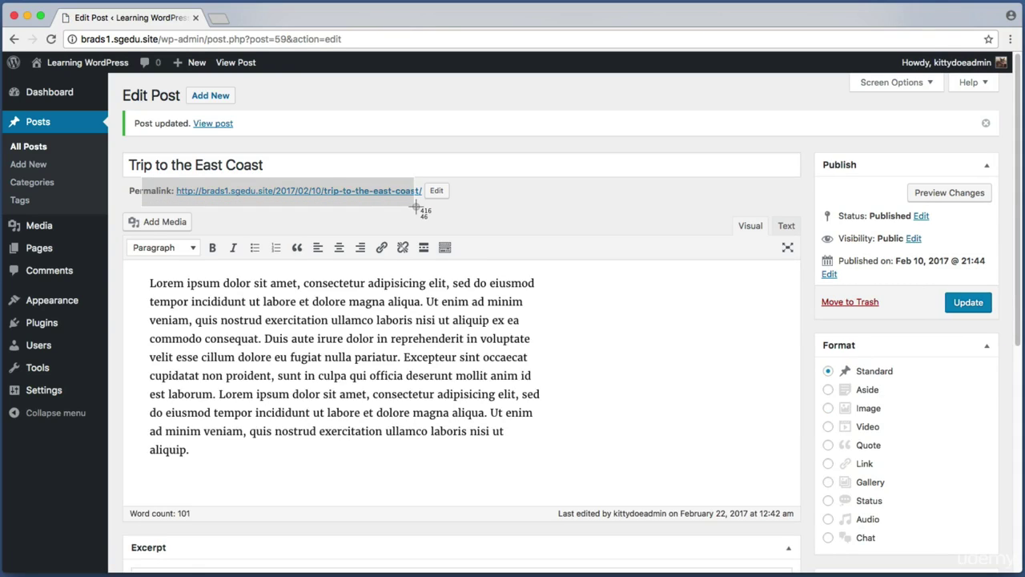
pyautogui.click(407, 201)
pyautogui.click(405, 196)
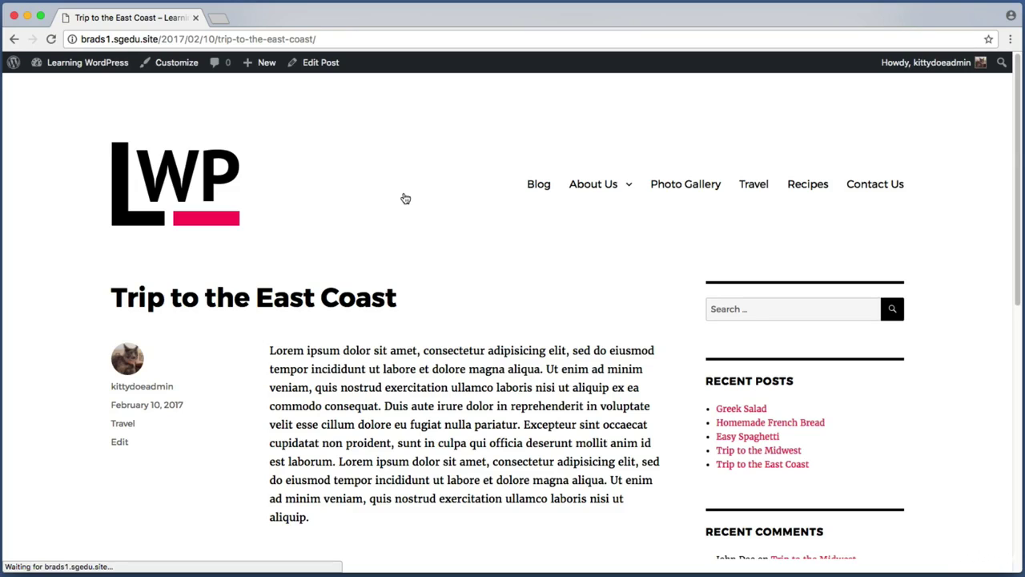
# - Confirm no comment area appears below the post text on the live page
pyautogui.scroll(-3, 60, 263)
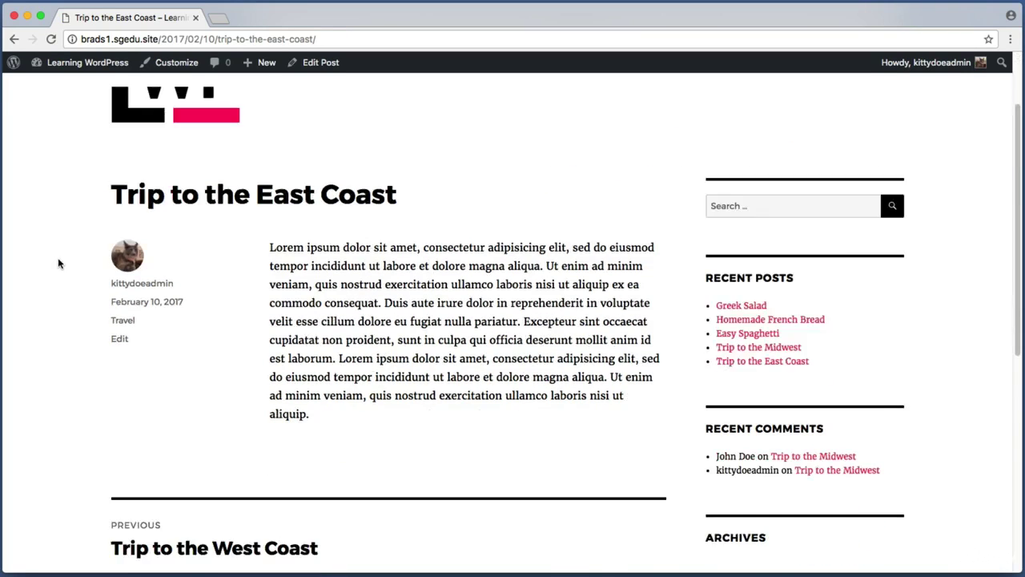
pyautogui.scroll(-1, 59, 261)
pyautogui.press('super+shift+4')
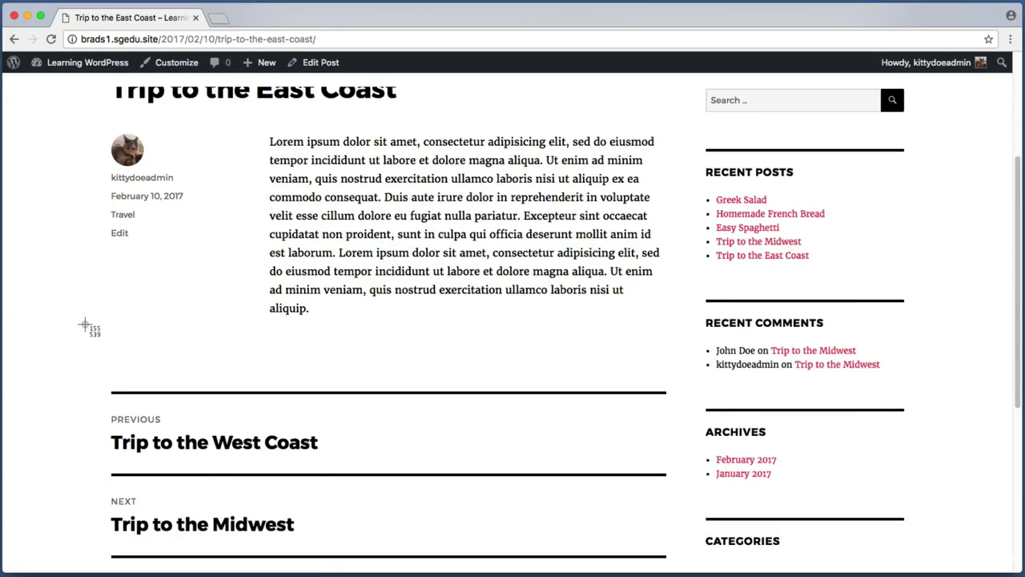
pyautogui.moveTo(87, 325); pyautogui.dragTo(674, 383)
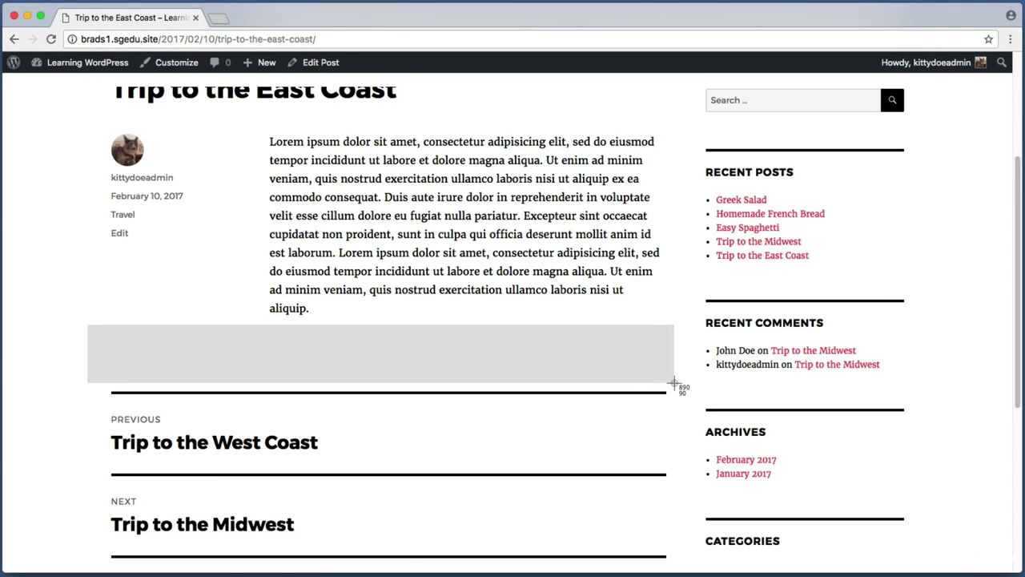
pyautogui.moveTo(673, 383); pyautogui.dragTo(674, 382)
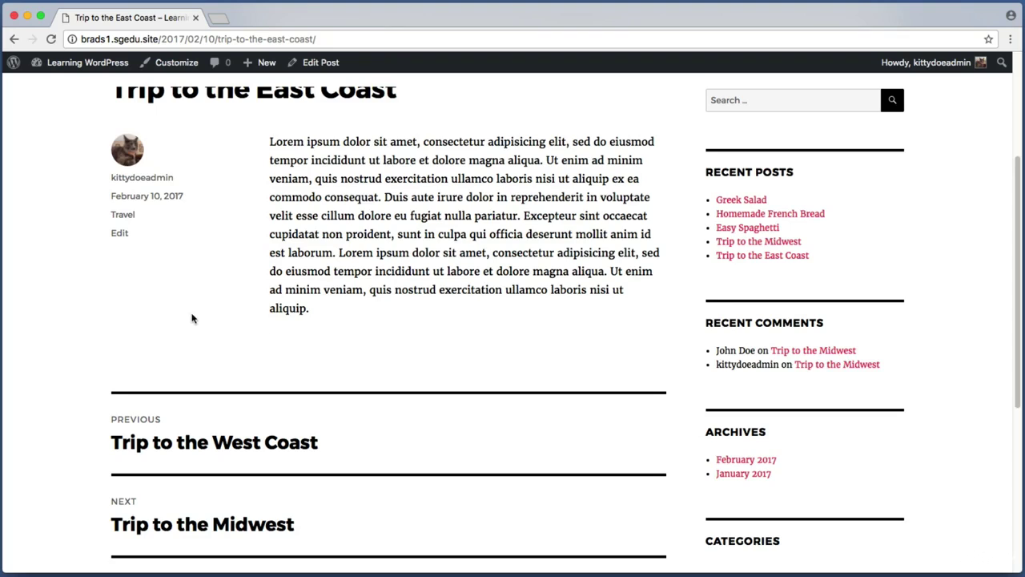
pyautogui.scroll(3, 48, 320)
pyautogui.scroll(2, 48, 320)
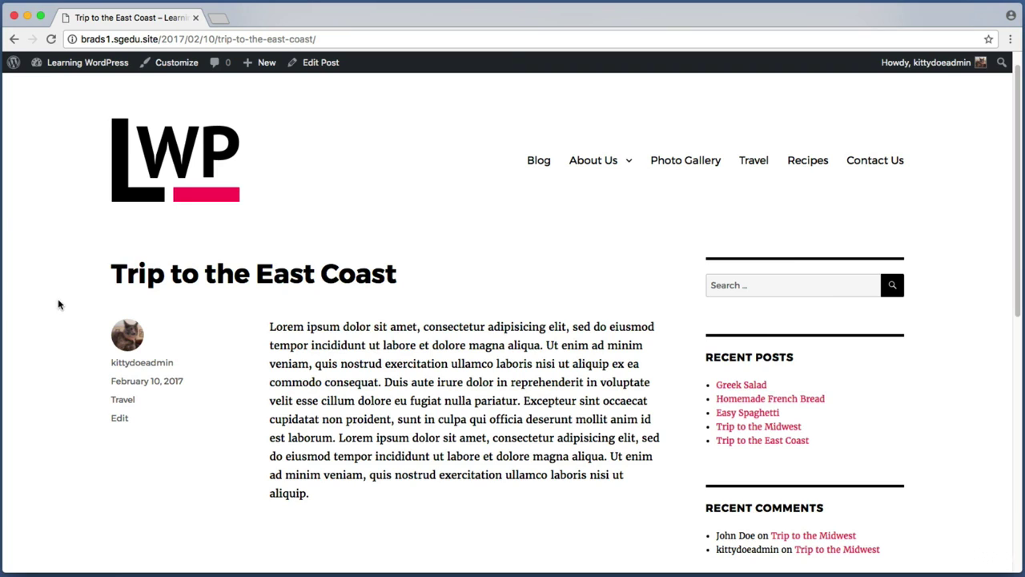
# - Return to the Learning WordPress admin Dashboard via the admin bar site name
pyautogui.click(53, 64)
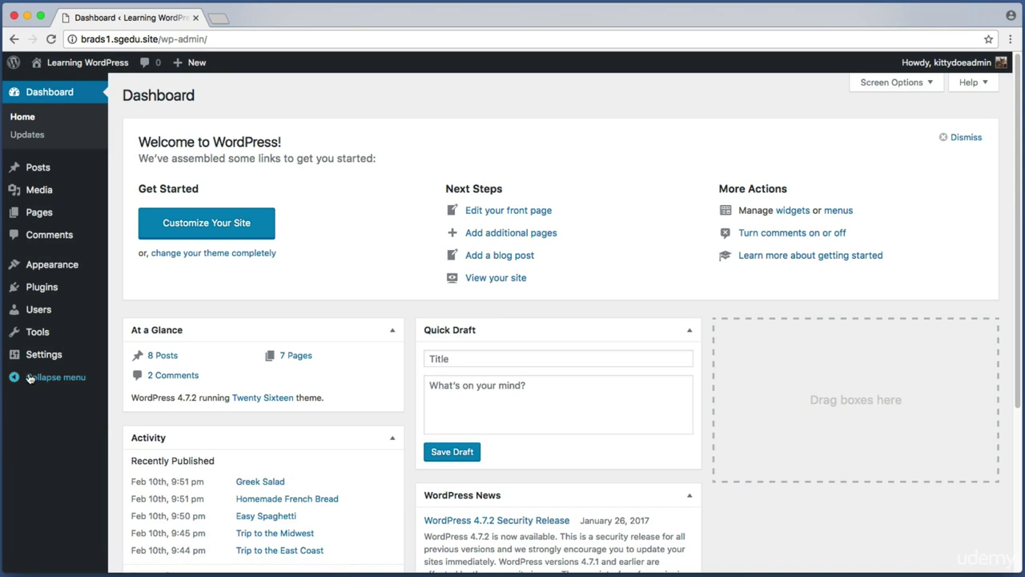
pyautogui.moveTo(43, 359)
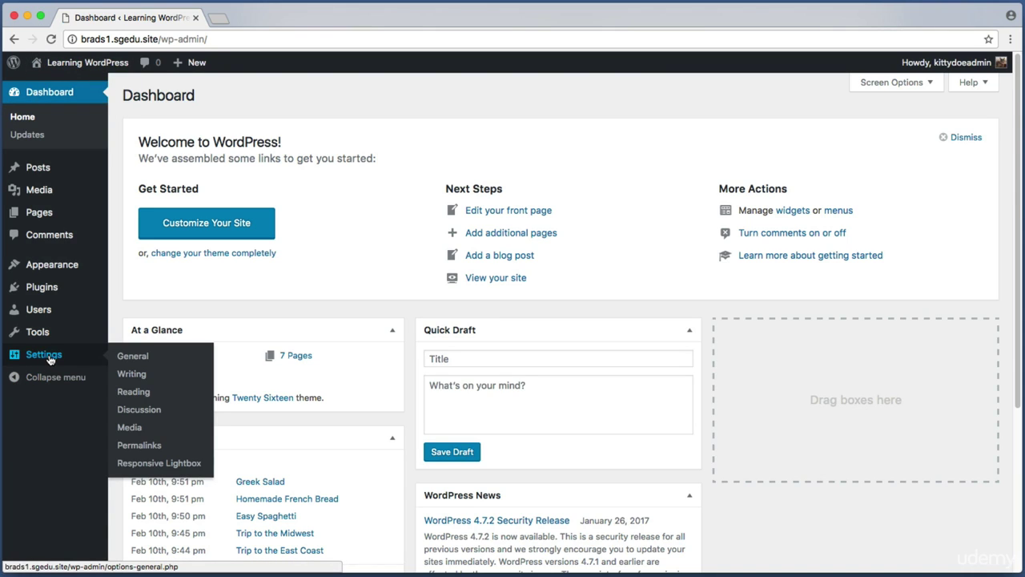
# - Open Settings > Discussion and uncheck 'Allow people to post comments on new articles'
pyautogui.click(154, 413)
pyautogui.press('super+shift+4')
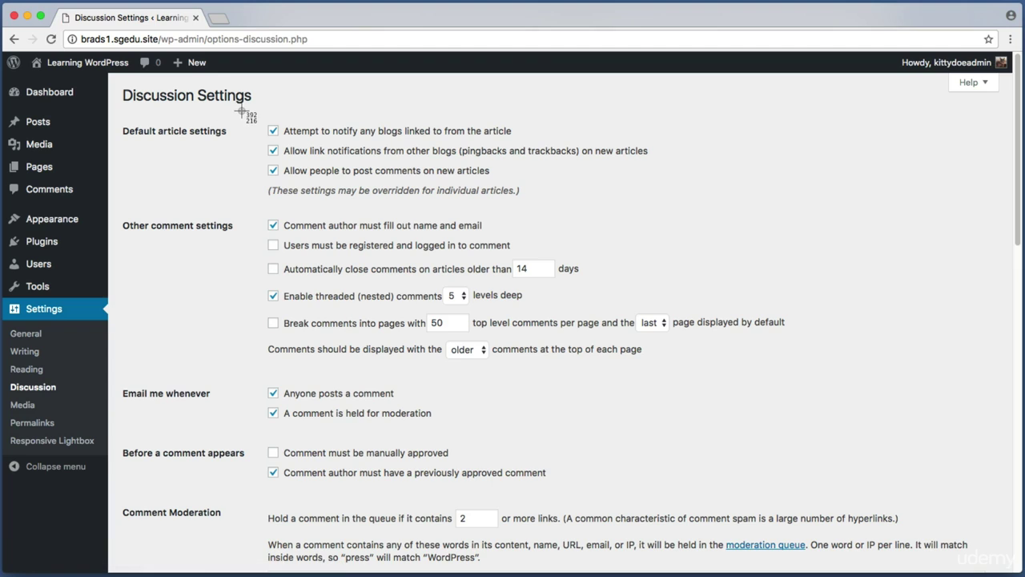
pyautogui.moveTo(242, 112); pyautogui.dragTo(740, 189)
pyautogui.press('super+shift+4')
pyautogui.moveTo(116, 116); pyautogui.dragTo(688, 183)
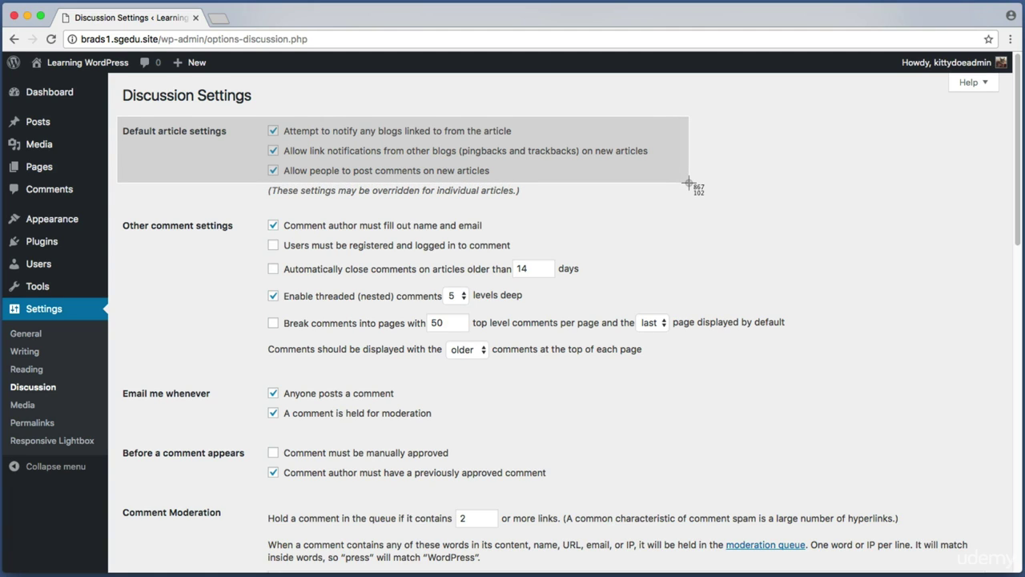
pyautogui.moveTo(688, 182); pyautogui.dragTo(687, 183)
pyautogui.press('super+shift+4')
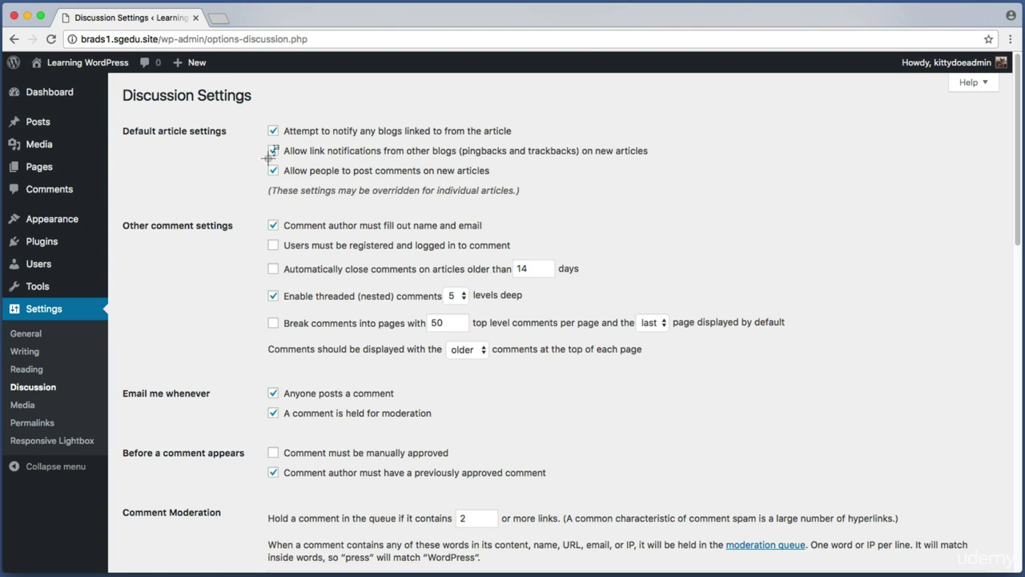
pyautogui.moveTo(258, 160); pyautogui.dragTo(512, 183)
pyautogui.click(273, 171)
# - Uncheck 'Allow link notifications' and 'Attempt to notify any blogs linked to from the article'
pyautogui.press('super+shift+4')
pyautogui.moveTo(251, 162); pyautogui.dragTo(521, 181)
pyautogui.press('shift+super+4')
pyautogui.moveTo(259, 141); pyautogui.dragTo(597, 161)
pyautogui.click(273, 151)
pyautogui.press('shift+super+4')
pyautogui.moveTo(539, 148); pyautogui.dragTo(583, 157)
pyautogui.moveTo(334, 125); pyautogui.dragTo(543, 146)
pyautogui.click(273, 131)
# - Save the Discussion Settings changes with Save Changes
pyautogui.press('super+shift+4')
pyautogui.moveTo(248, 118); pyautogui.dragTo(371, 186)
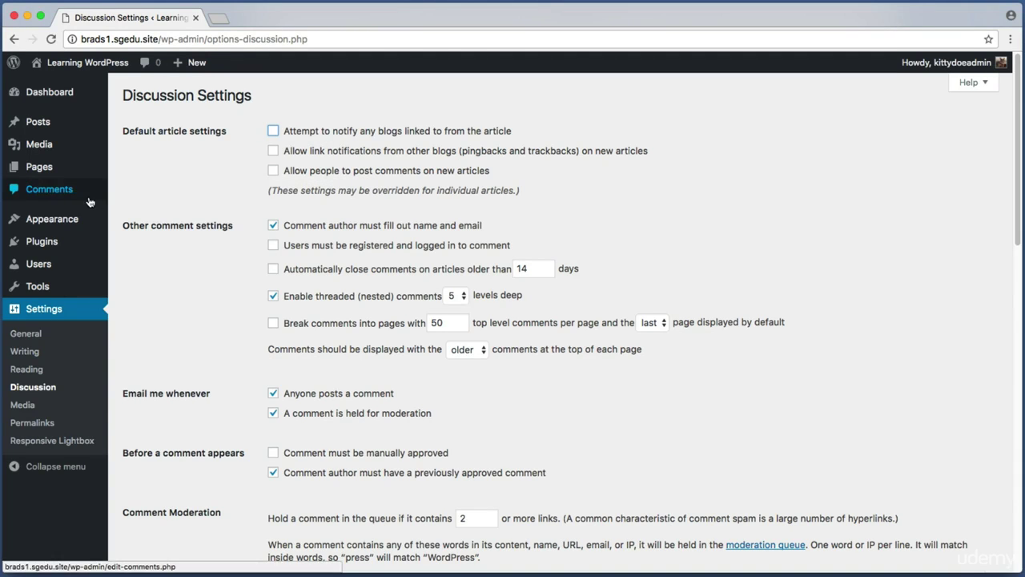
pyautogui.scroll(-5, 115, 210)
pyautogui.scroll(-12, 115, 210)
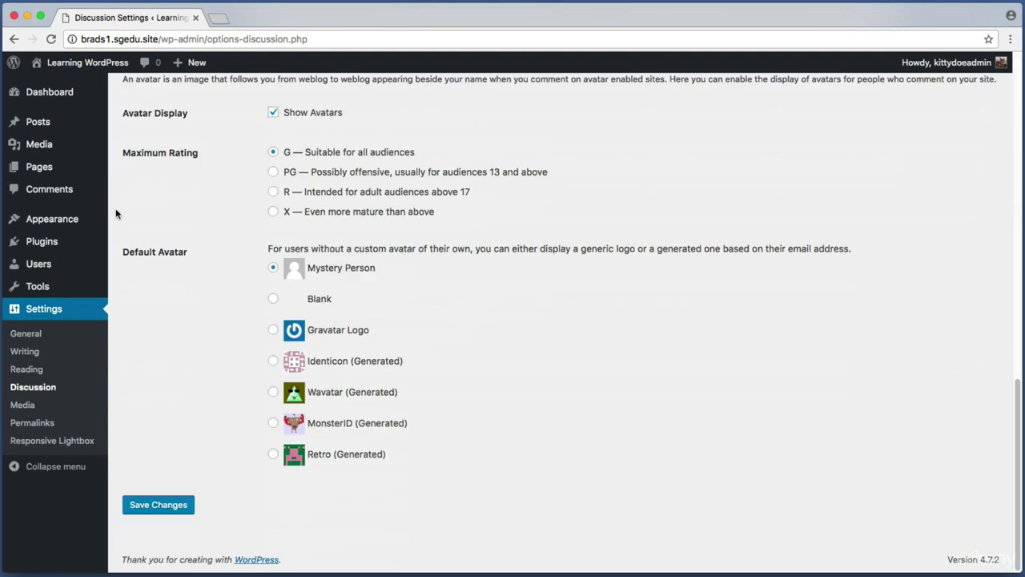
pyautogui.press('super+shift+4')
pyautogui.moveTo(116, 475); pyautogui.dragTo(229, 532)
pyautogui.click(179, 512)
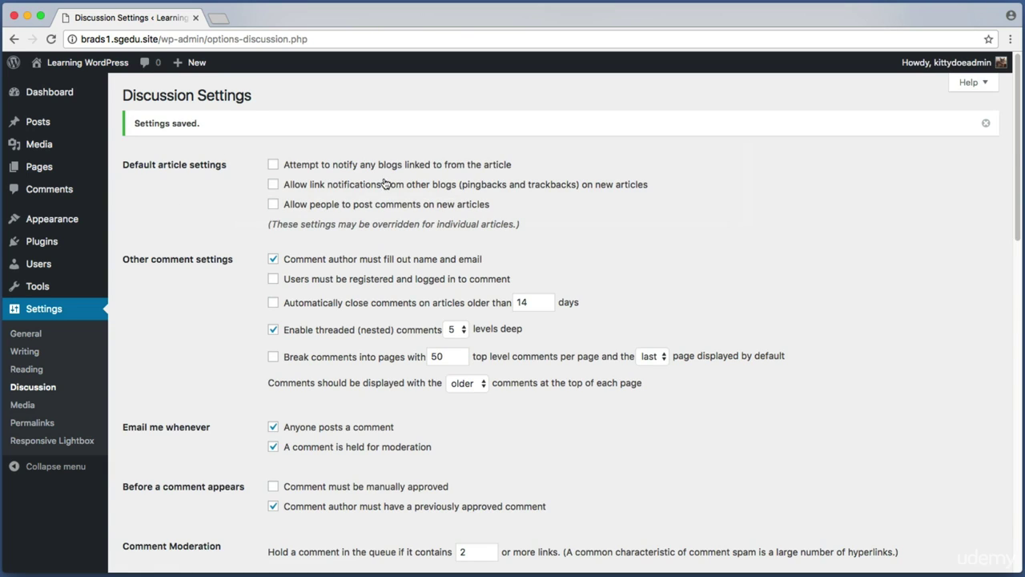
# - Capture the saved settings confirmation and go to the Posts list
pyautogui.press('super+shift+4')
pyautogui.moveTo(232, 147); pyautogui.dragTo(641, 224)
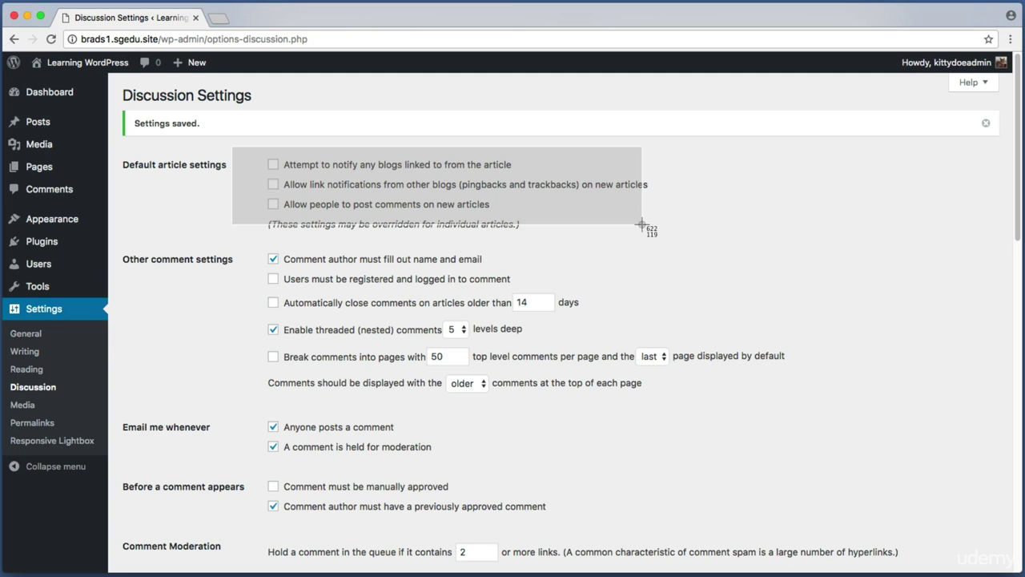
pyautogui.moveTo(642, 224); pyautogui.dragTo(642, 225)
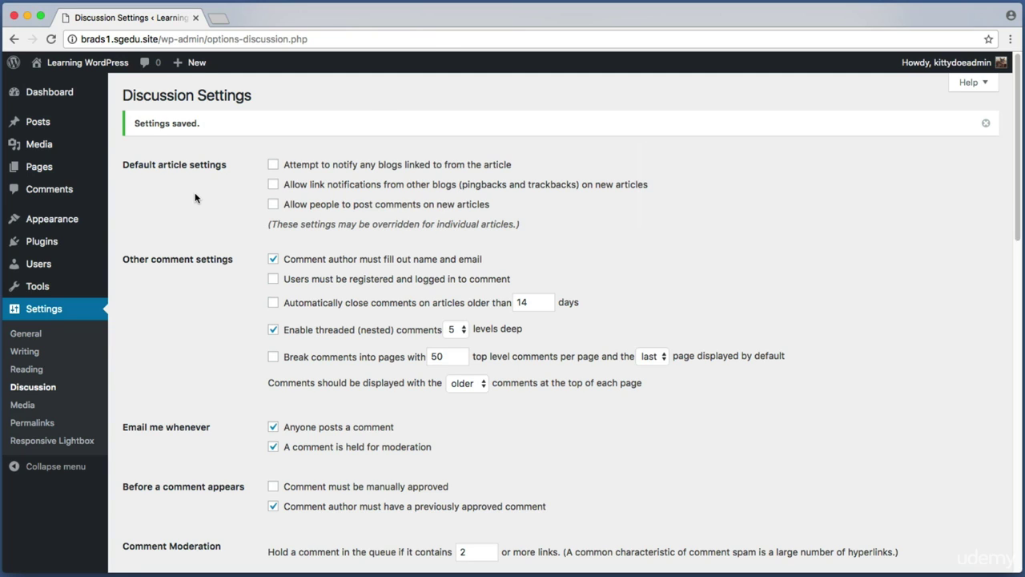
pyautogui.press('super+shift+4')
pyautogui.moveTo(246, 148); pyautogui.dragTo(518, 224)
pyautogui.click(33, 122)
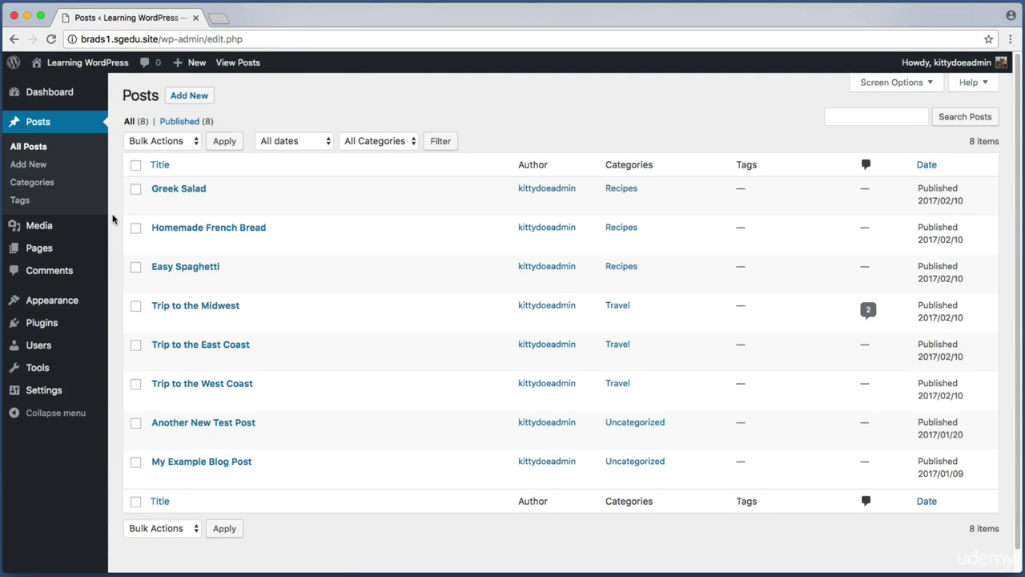
# - Open Easy Spaghetti, uncheck Allow comments and Allow trackbacks and pingbacks, then Update
pyautogui.moveTo(236, 282)
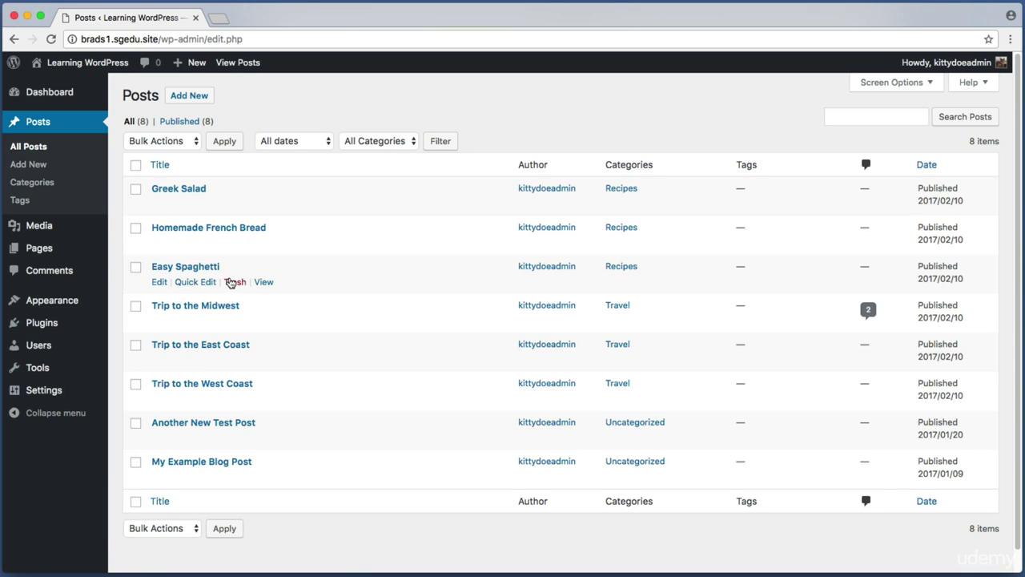
pyautogui.click(214, 266)
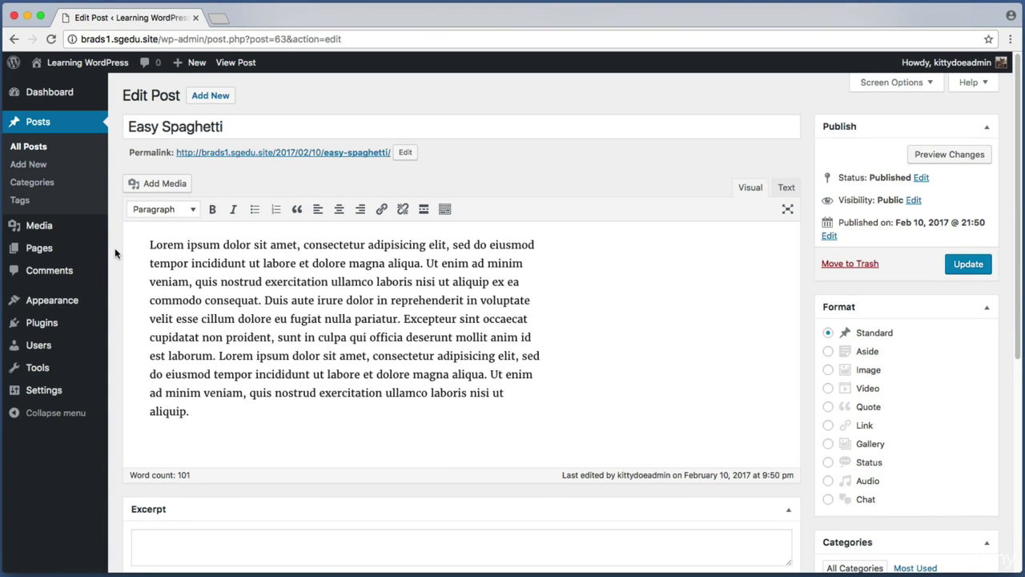
pyautogui.scroll(-5, 115, 253)
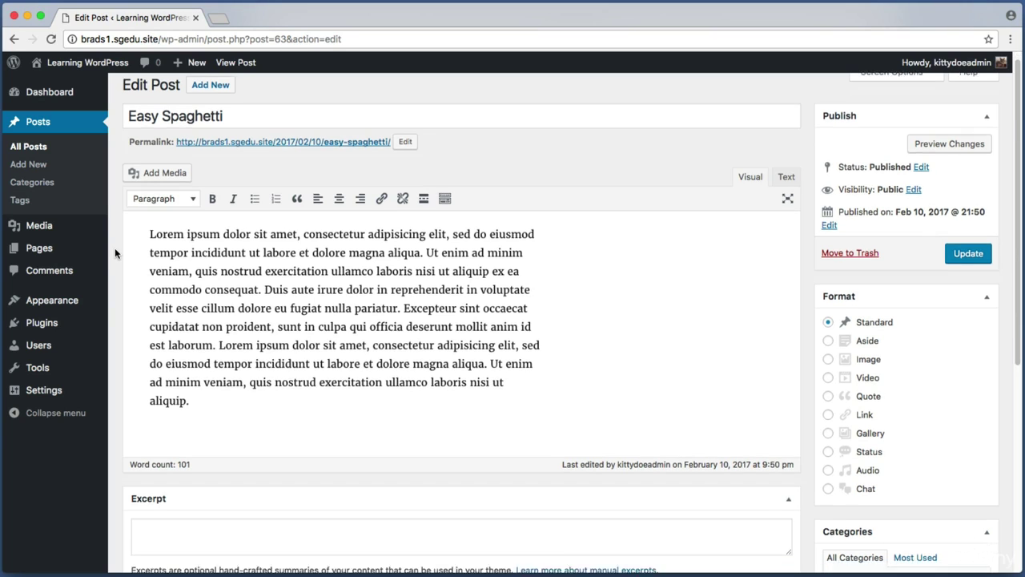
pyautogui.press('super+shift+4')
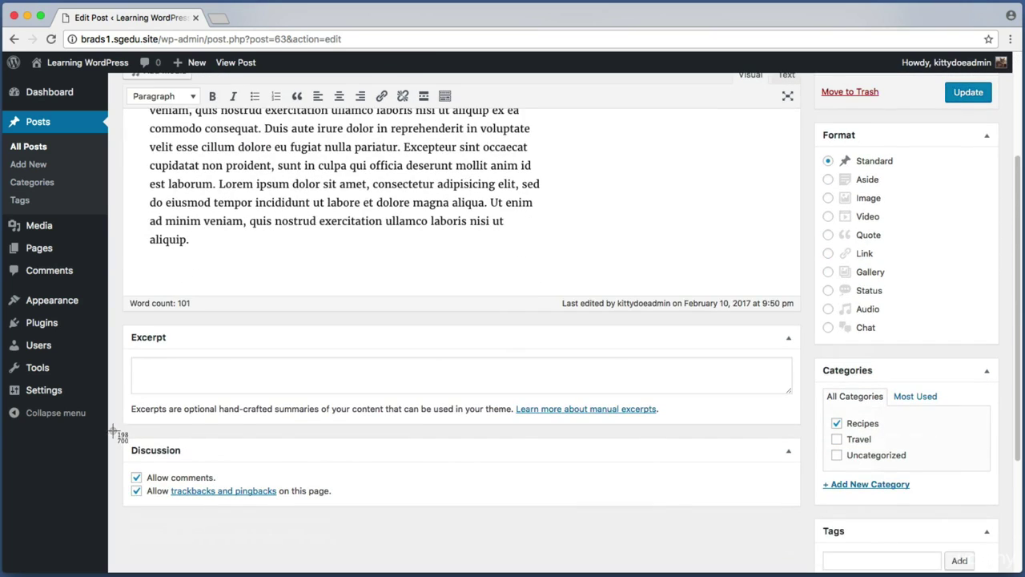
pyautogui.moveTo(114, 431); pyautogui.dragTo(317, 518)
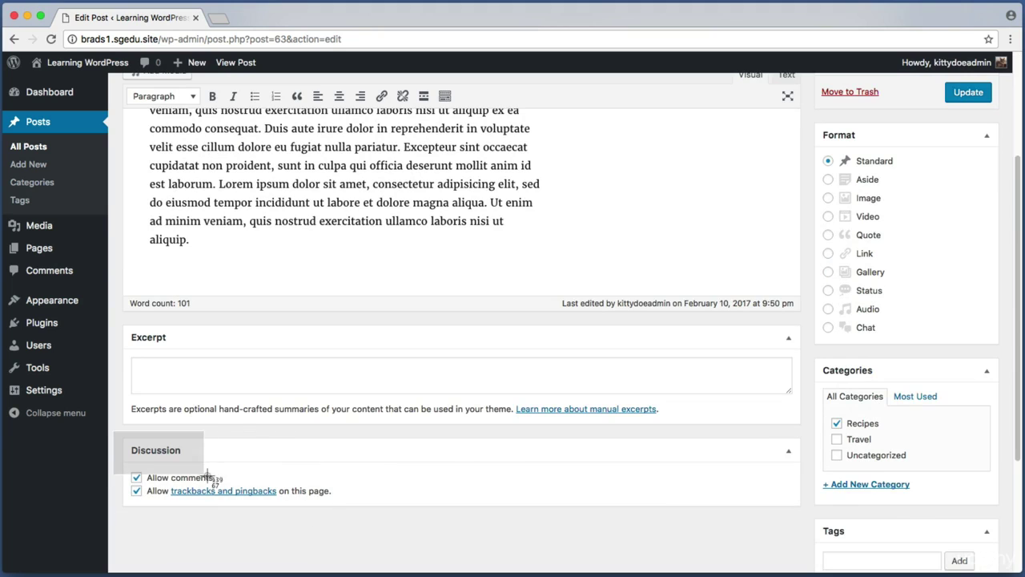
pyautogui.click(137, 478)
pyautogui.click(136, 491)
pyautogui.scroll(5, 561, 463)
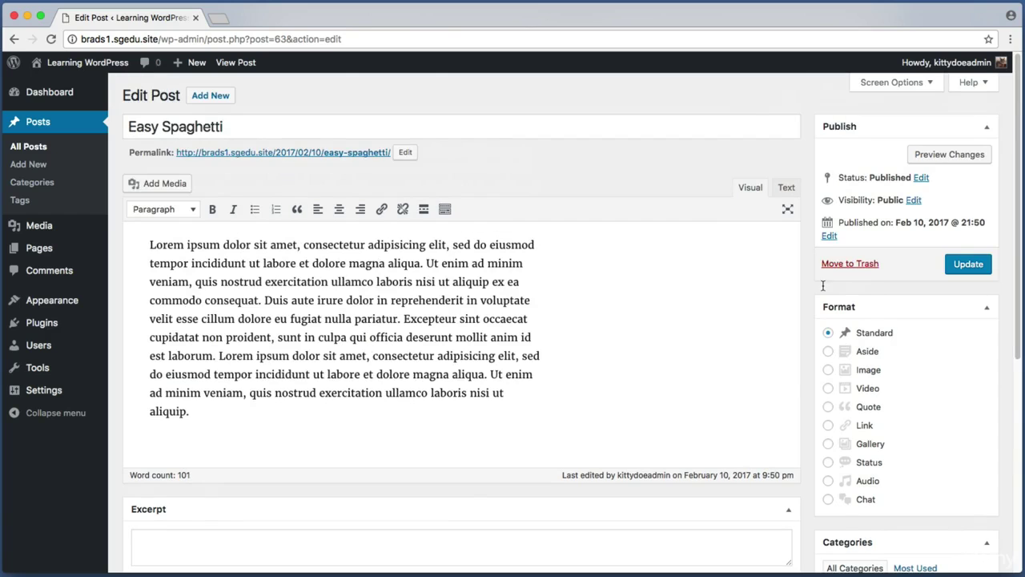
pyautogui.click(966, 271)
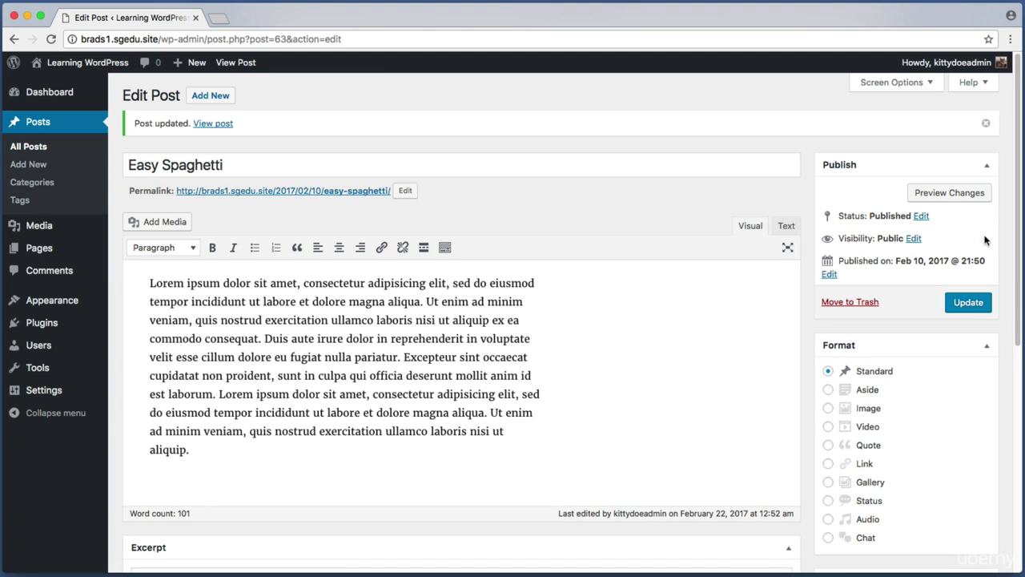
# - Reopen Settings > Discussion and capture the saved default article settings
pyautogui.moveTo(46, 390)
pyautogui.click(152, 445)
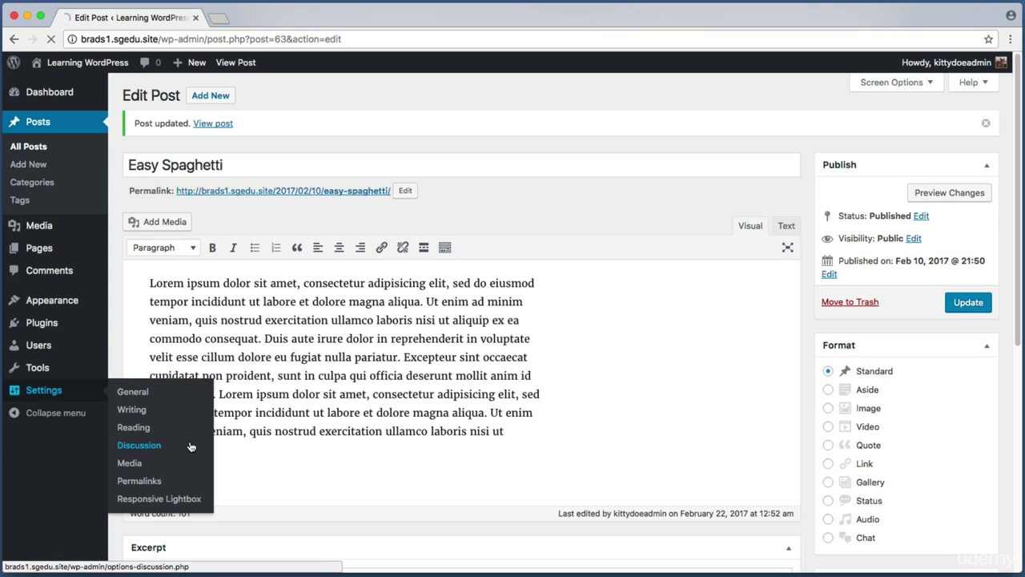
pyautogui.press('super+shift+4')
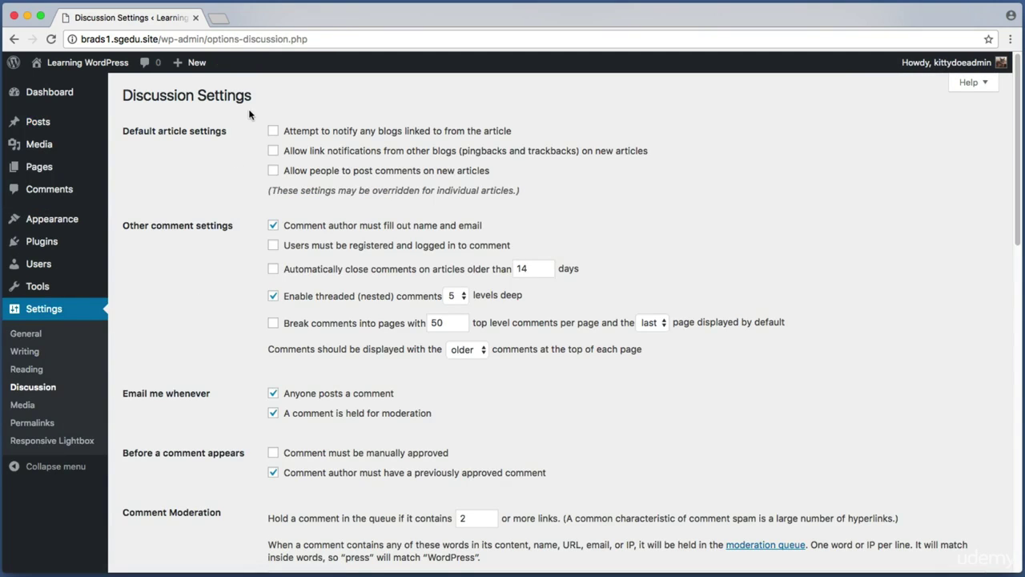
pyautogui.moveTo(250, 111); pyautogui.dragTo(585, 189)
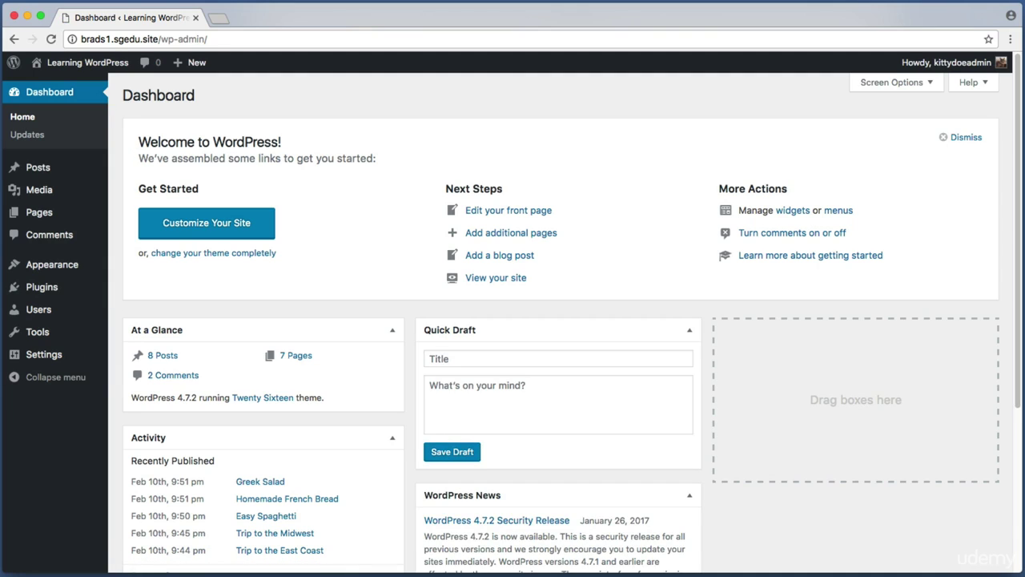
# - Open the Comments list, which shows two approved comments on Trip to the Midwest and none pending
pyautogui.click(57, 239)
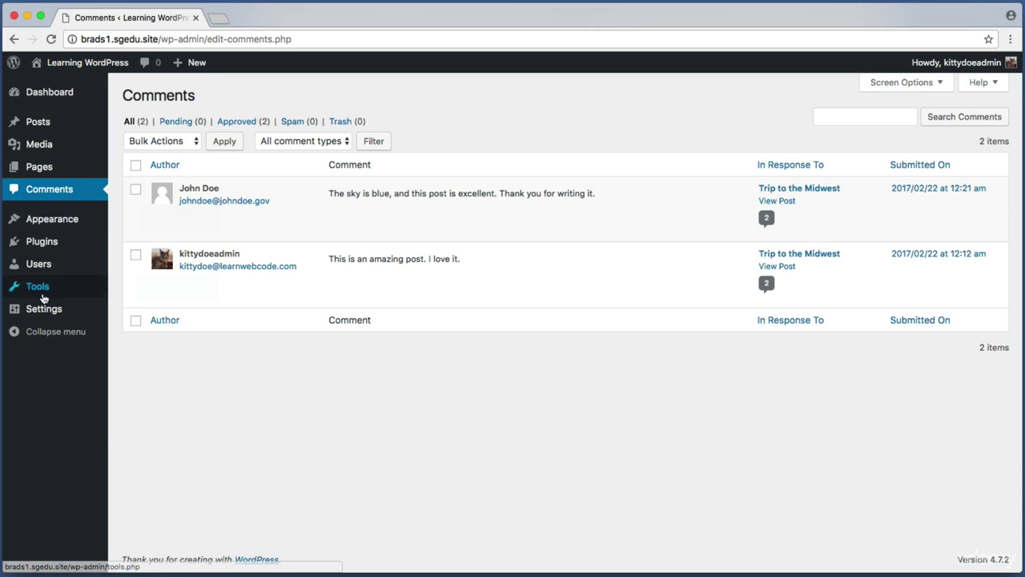
pyautogui.moveTo(46, 313)
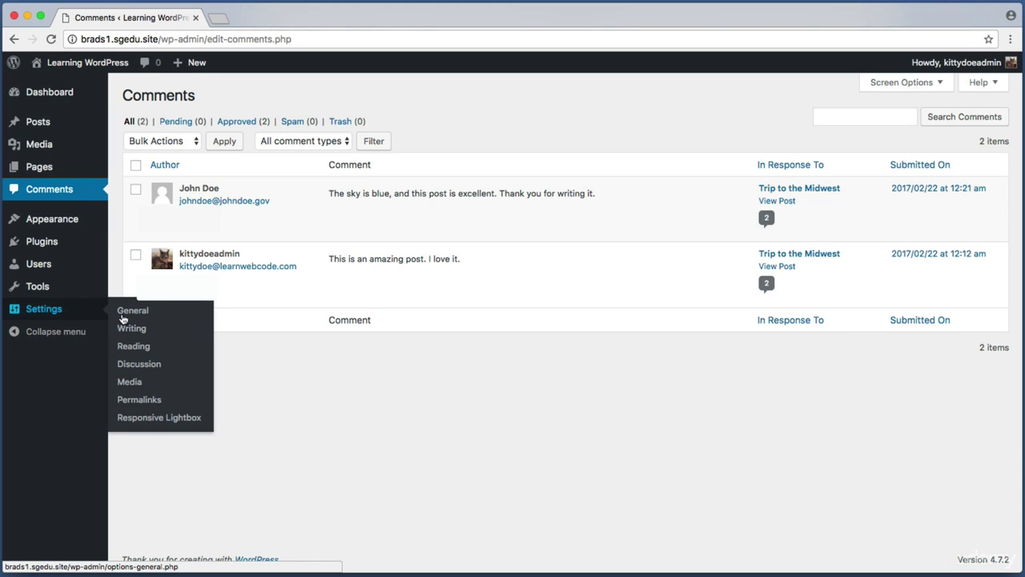
# - Open Discussion Settings and screenshot the 'Before a comment appears' rules: prior approved author, hold 2+ links
pyautogui.click(152, 366)
pyautogui.press('super+shift+4')
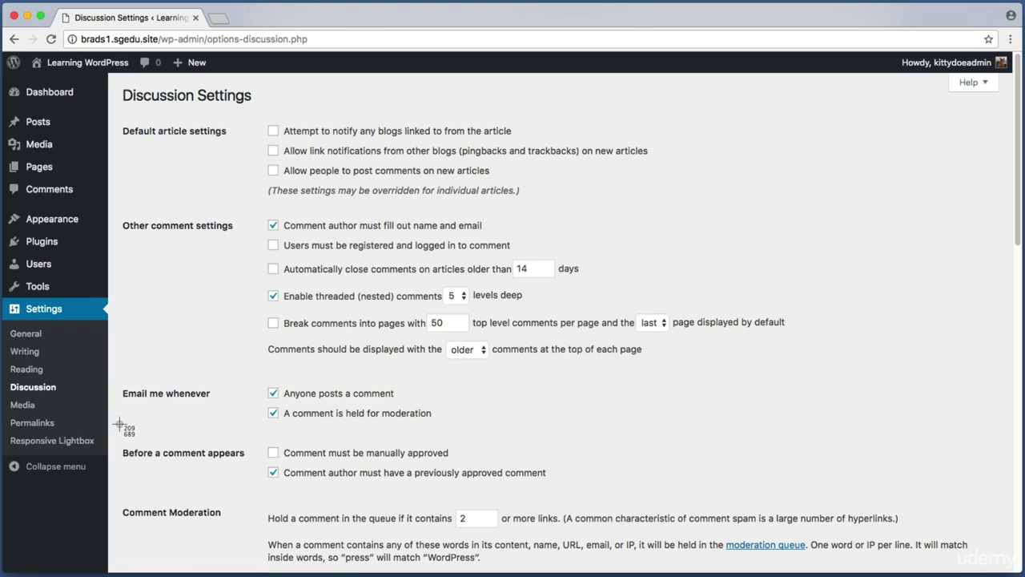
pyautogui.moveTo(117, 431); pyautogui.dragTo(580, 487)
pyautogui.press('super+shift+4')
pyautogui.press('super+shift+4')
pyautogui.moveTo(260, 462); pyautogui.dragTo(552, 484)
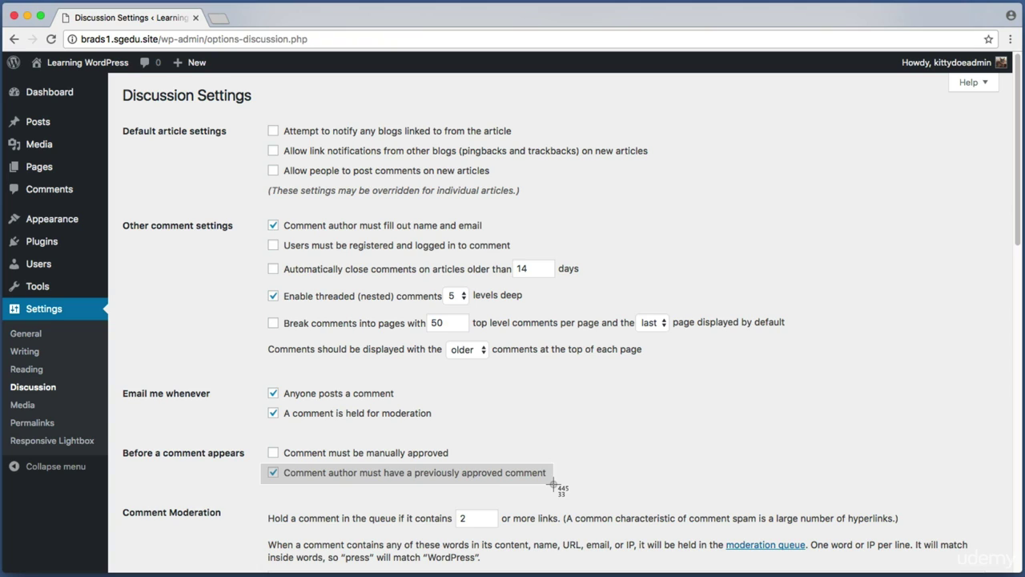
pyautogui.moveTo(553, 483); pyautogui.dragTo(553, 484)
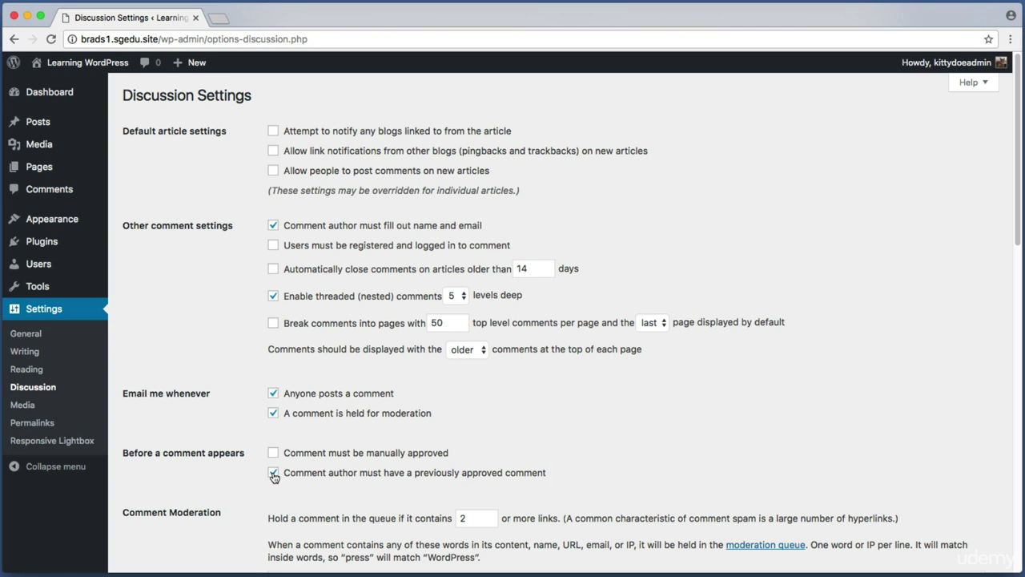
pyautogui.press('super+shift+4')
pyautogui.moveTo(261, 439); pyautogui.dragTo(466, 463)
pyautogui.press('super+shift+4')
pyautogui.moveTo(266, 444); pyautogui.dragTo(296, 487)
pyautogui.moveTo(296, 487); pyautogui.dragTo(295, 486)
pyautogui.press('super+shift+4')
pyautogui.moveTo(259, 437); pyautogui.dragTo(606, 494)
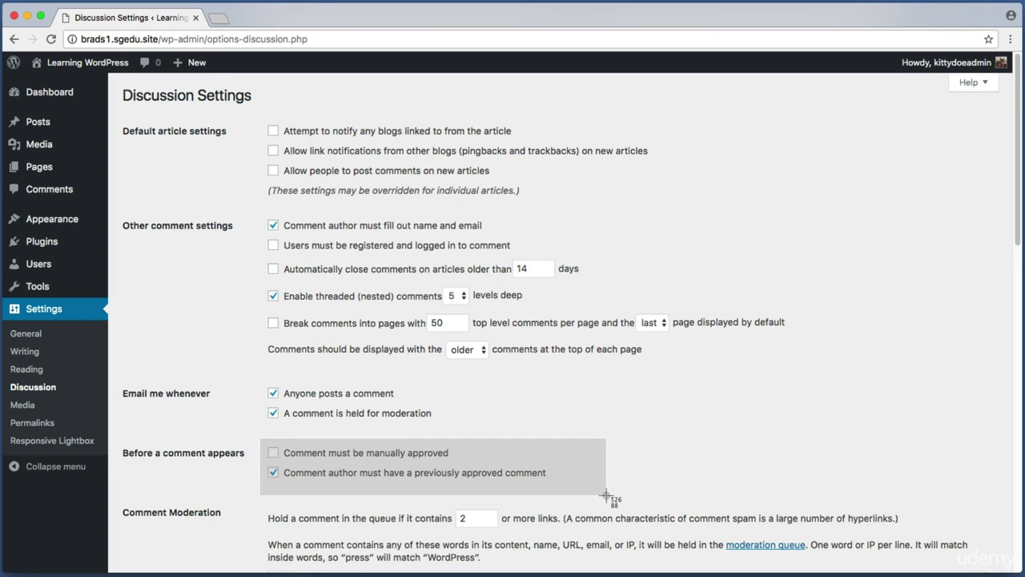
pyautogui.press('Escape')
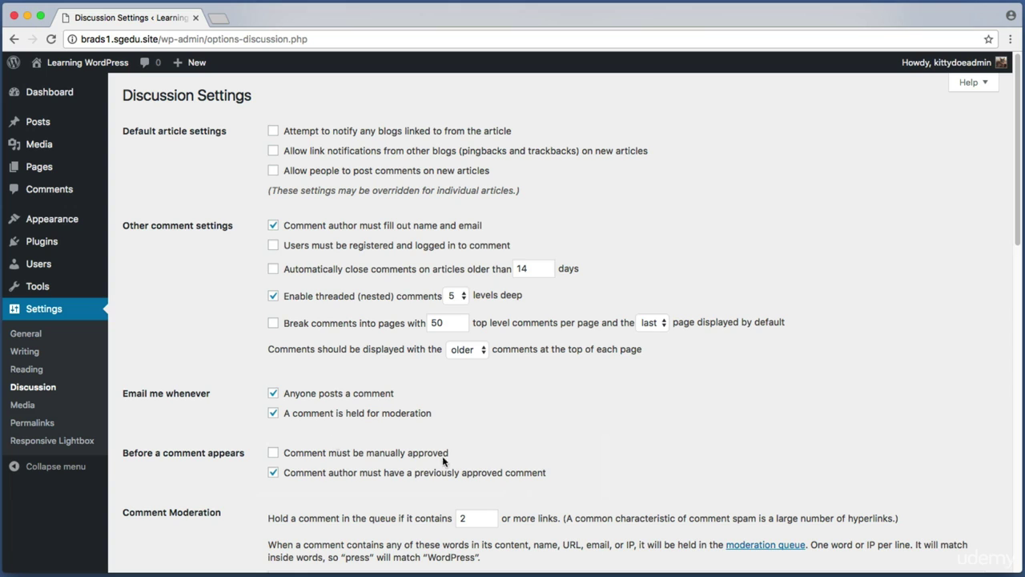
pyautogui.press('super+shift+4')
pyautogui.moveTo(255, 440); pyautogui.dragTo(570, 493)
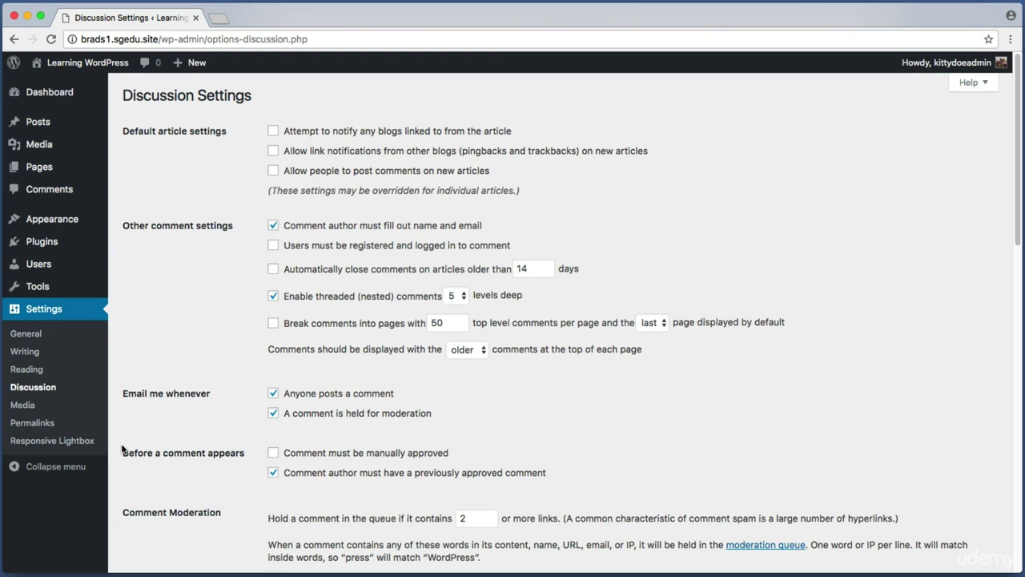
pyautogui.press('super+shift+4')
pyautogui.moveTo(253, 442); pyautogui.dragTo(584, 485)
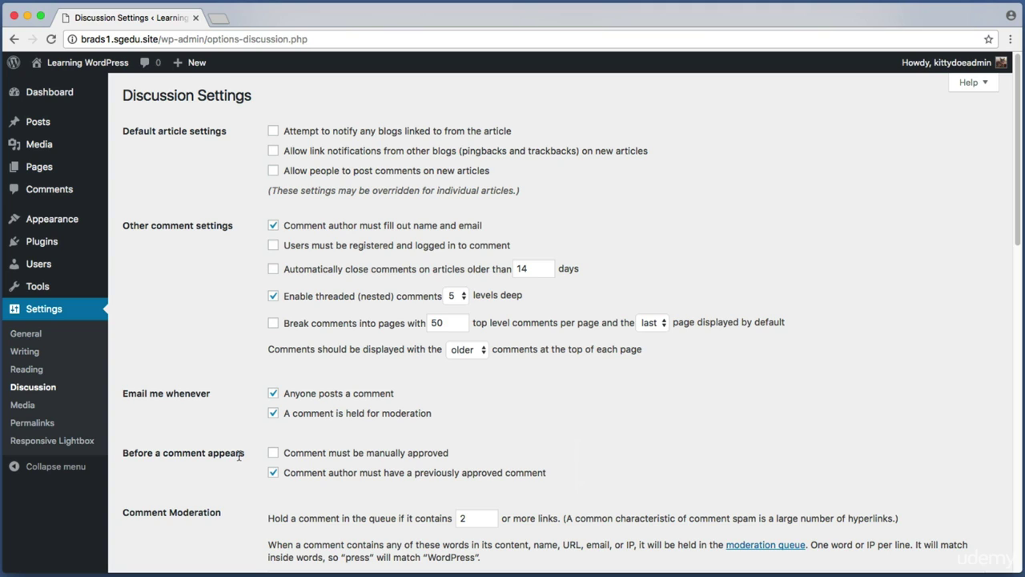